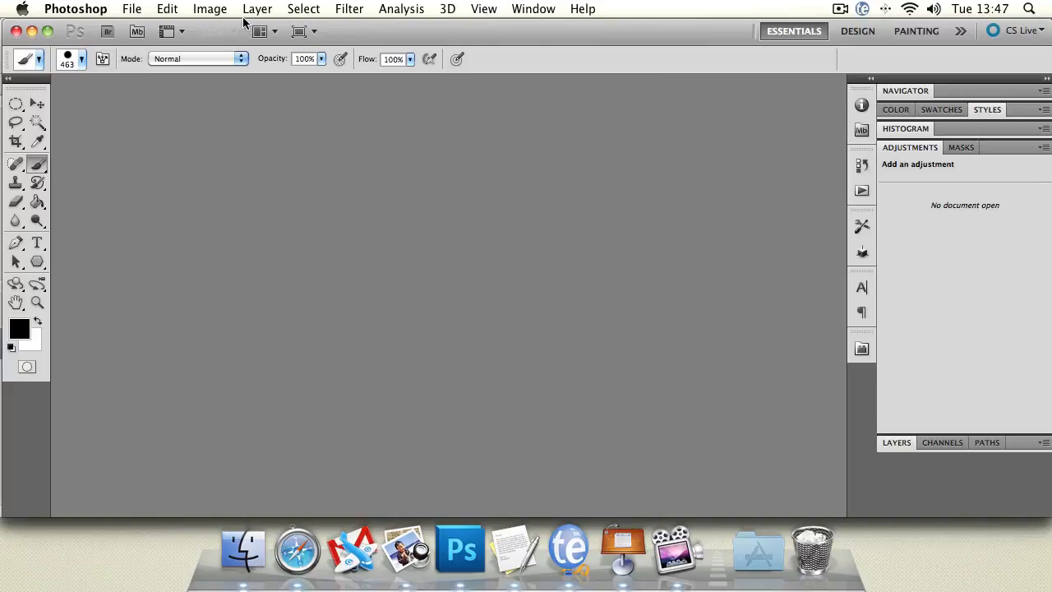
Review the available file, editing, image, layer, selection, filter, view and window commands without choosing any
left_click(132, 12)
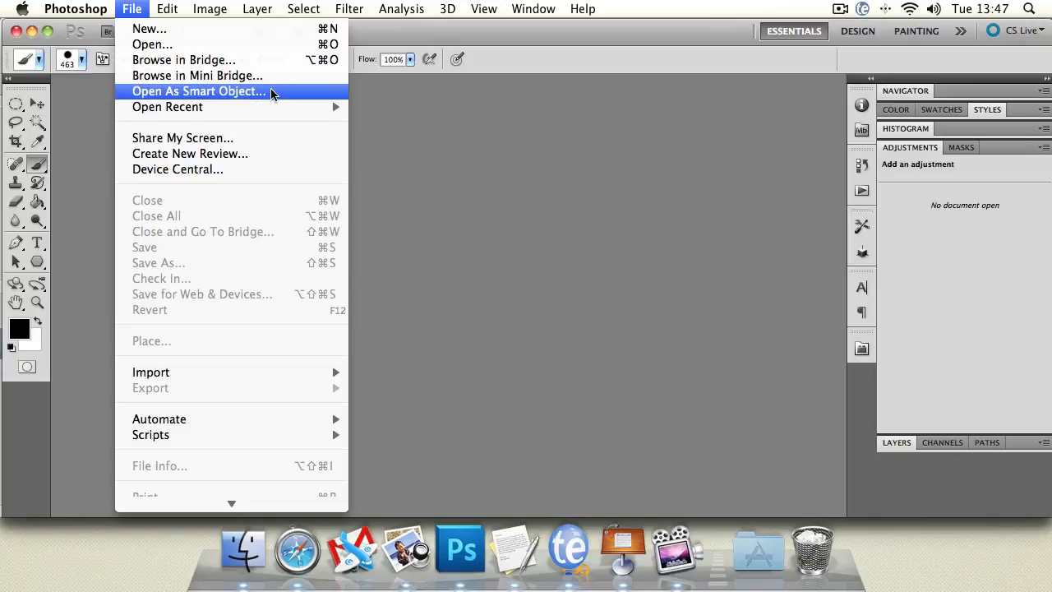
mouse_move(272, 106)
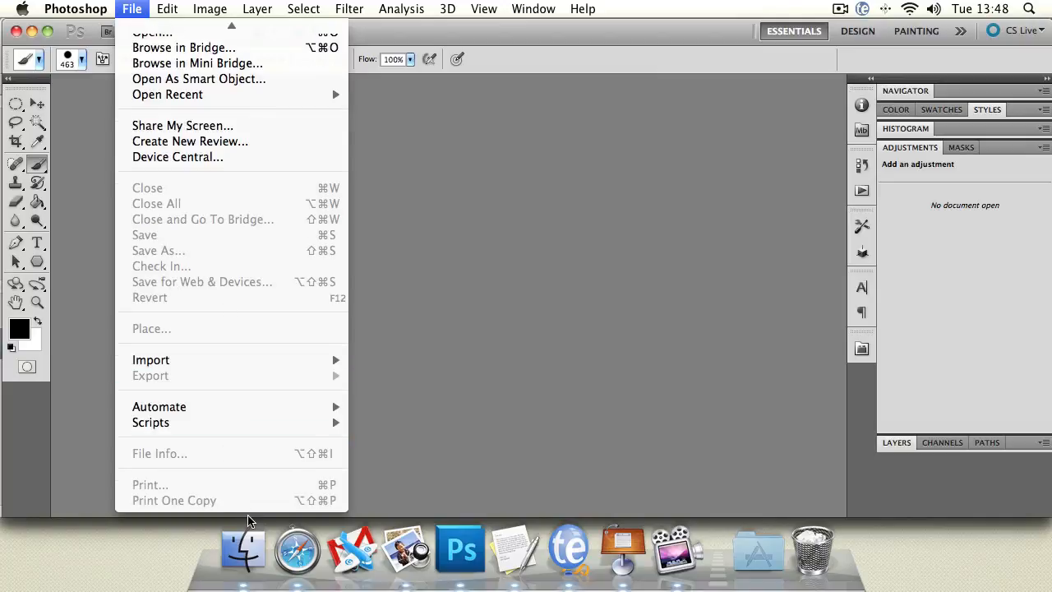
mouse_move(88, 4)
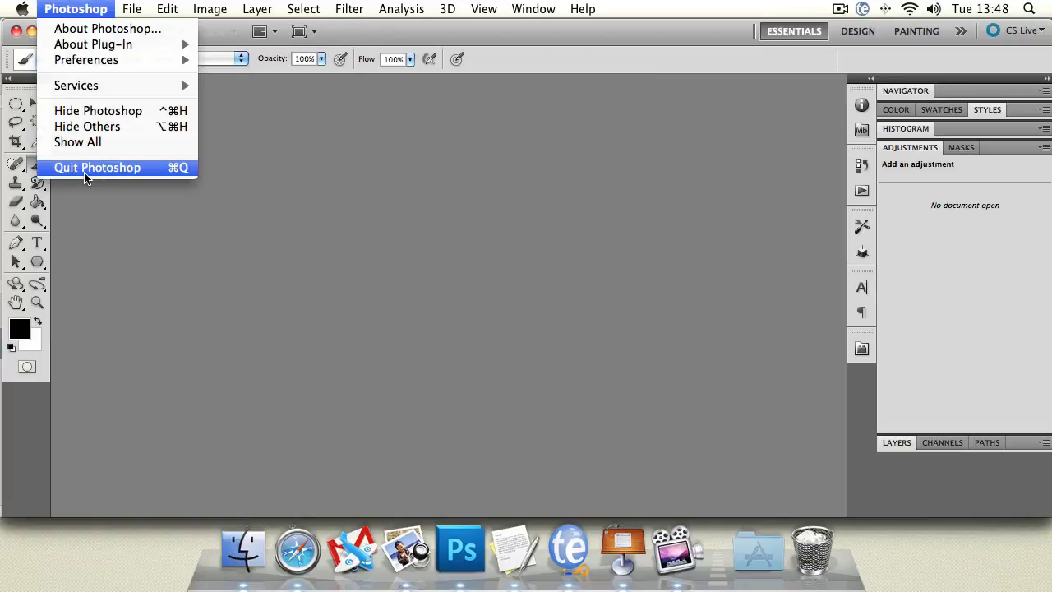
mouse_move(204, 10)
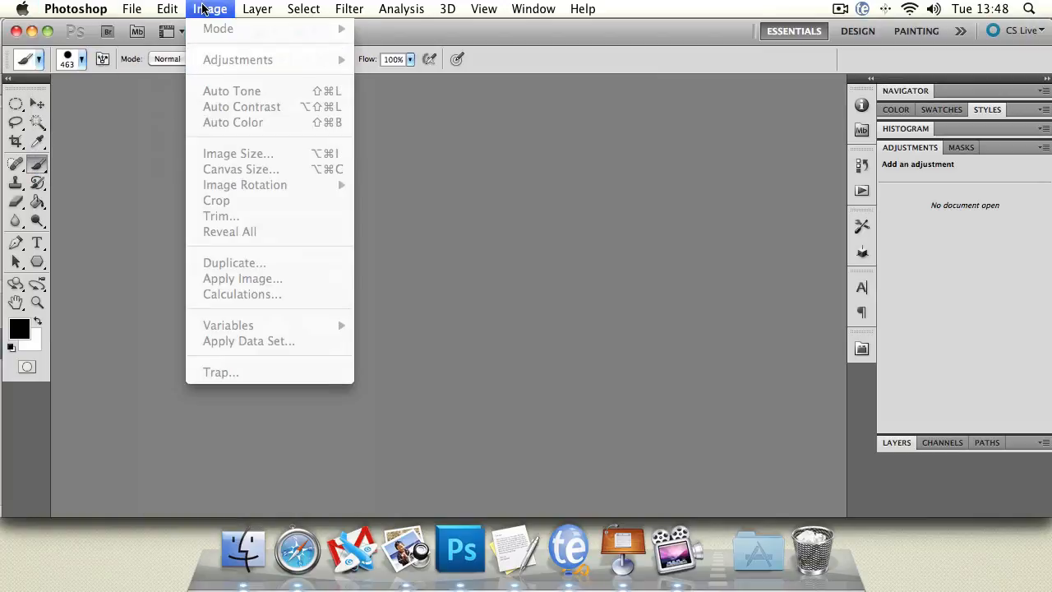
left_click(555, 374)
left_click(171, 9)
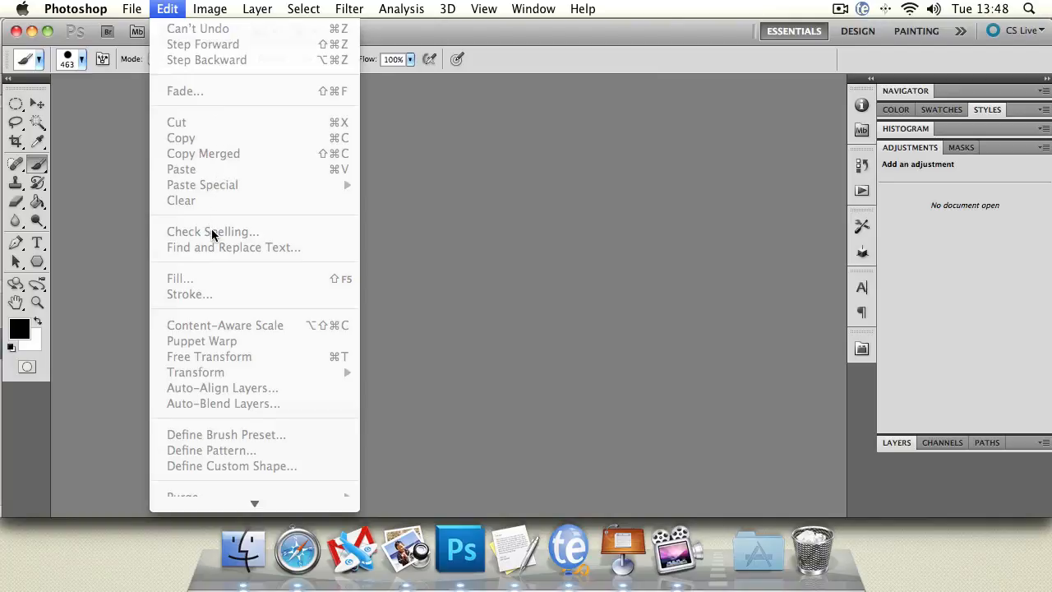
mouse_move(247, 498)
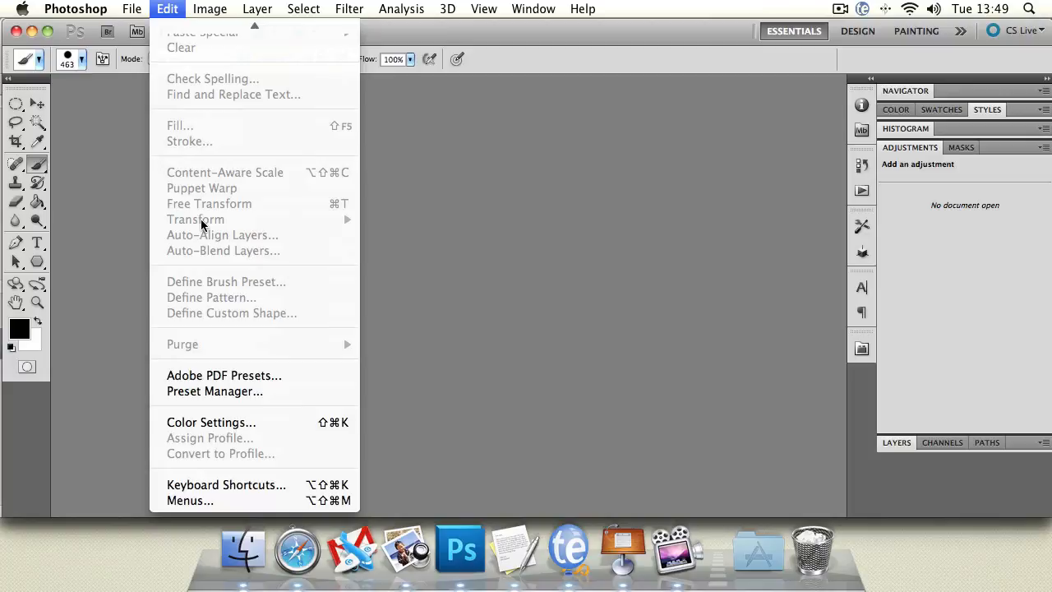
mouse_move(220, 4)
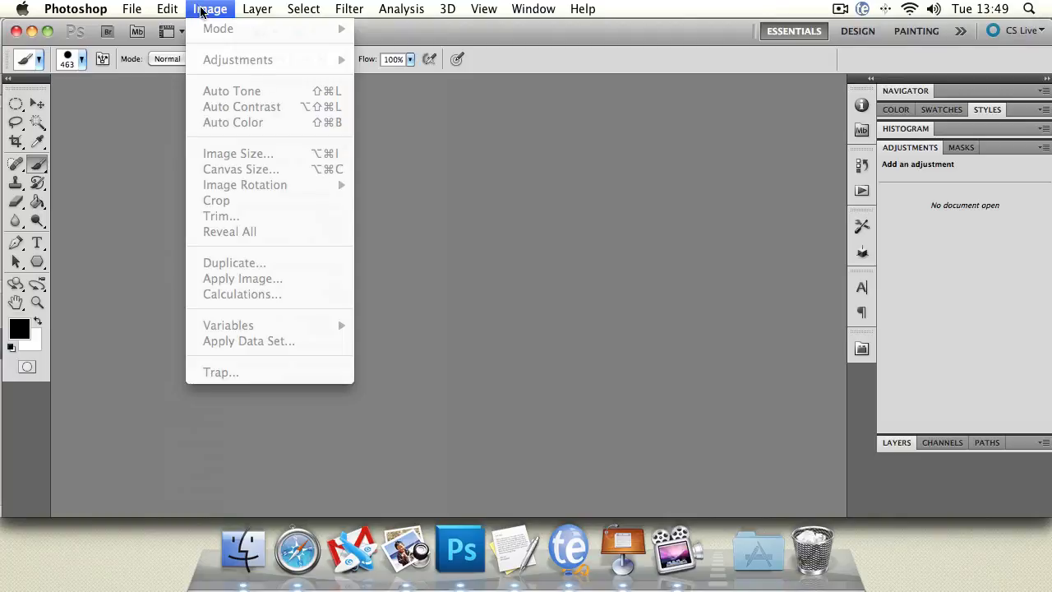
mouse_move(261, 8)
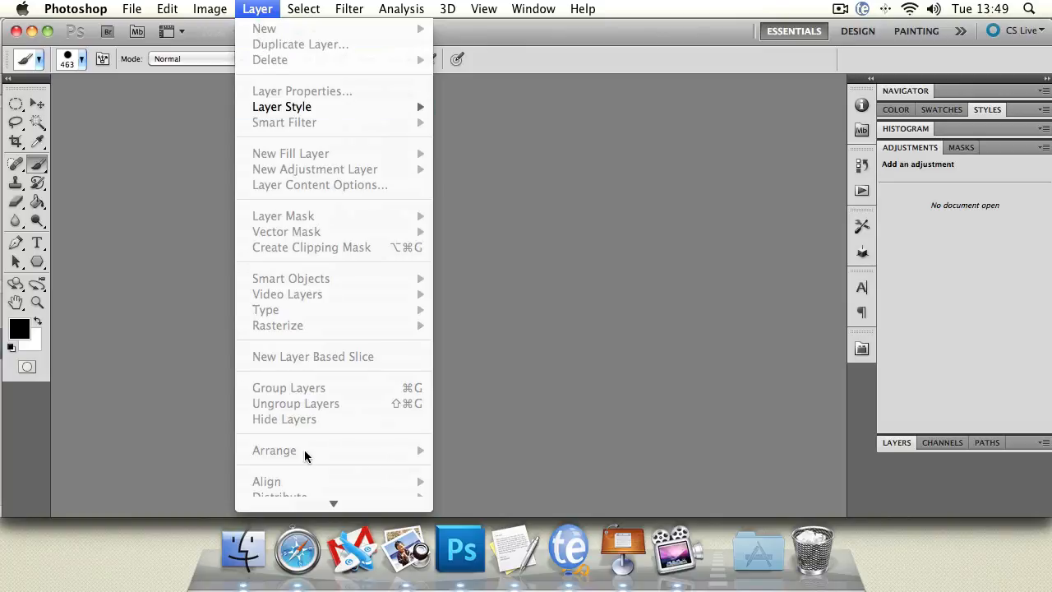
mouse_move(338, 554)
mouse_move(307, 8)
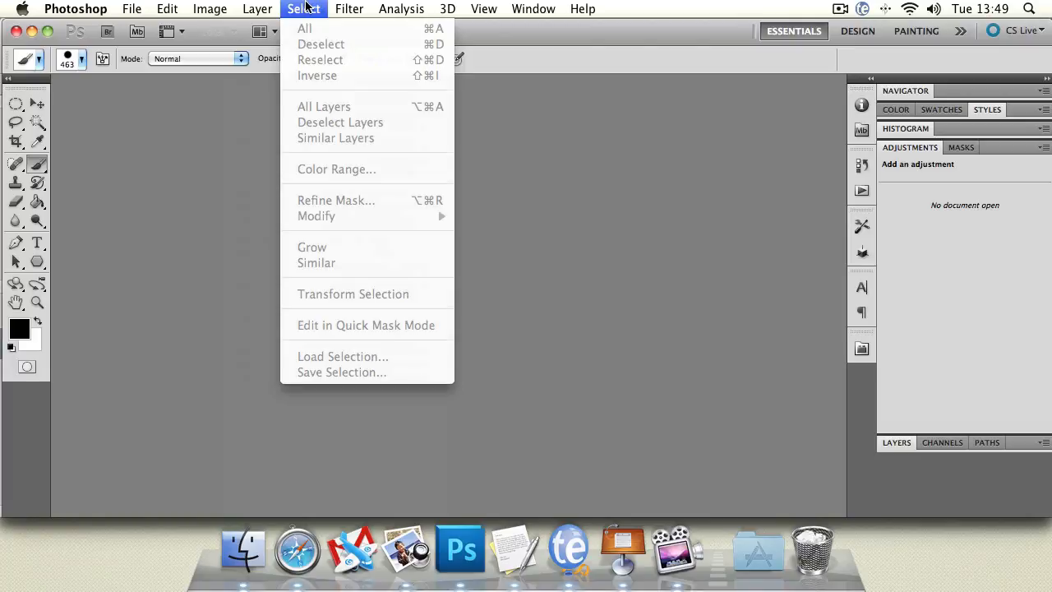
mouse_move(349, 8)
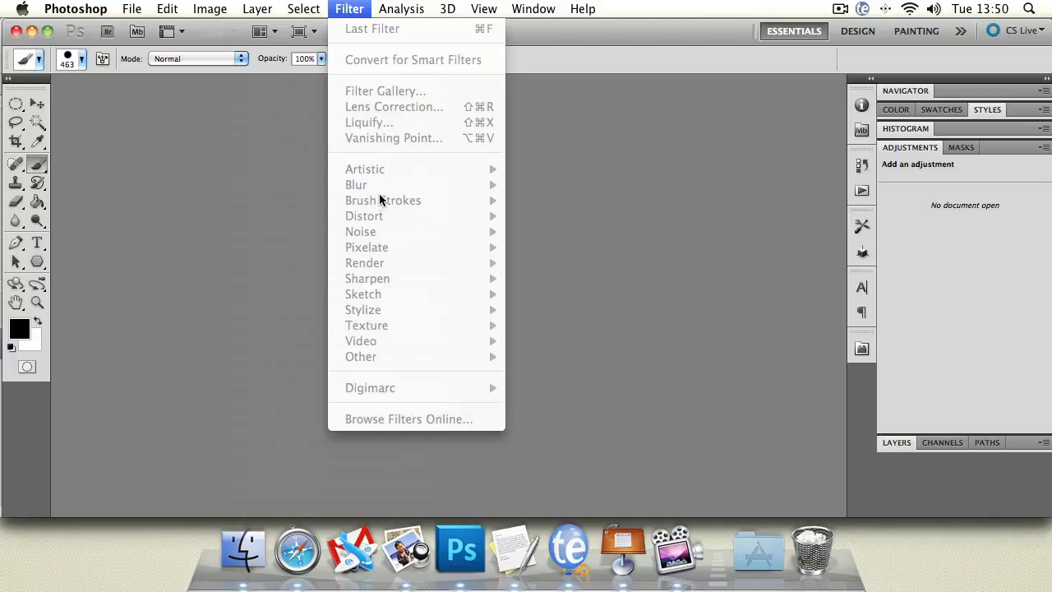
mouse_move(489, 6)
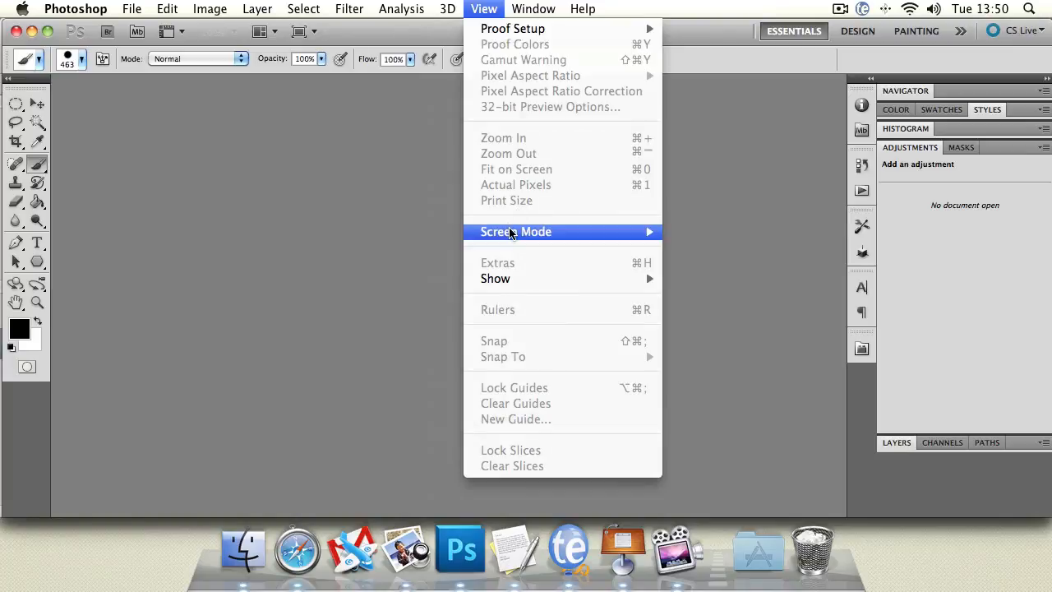
mouse_move(509, 233)
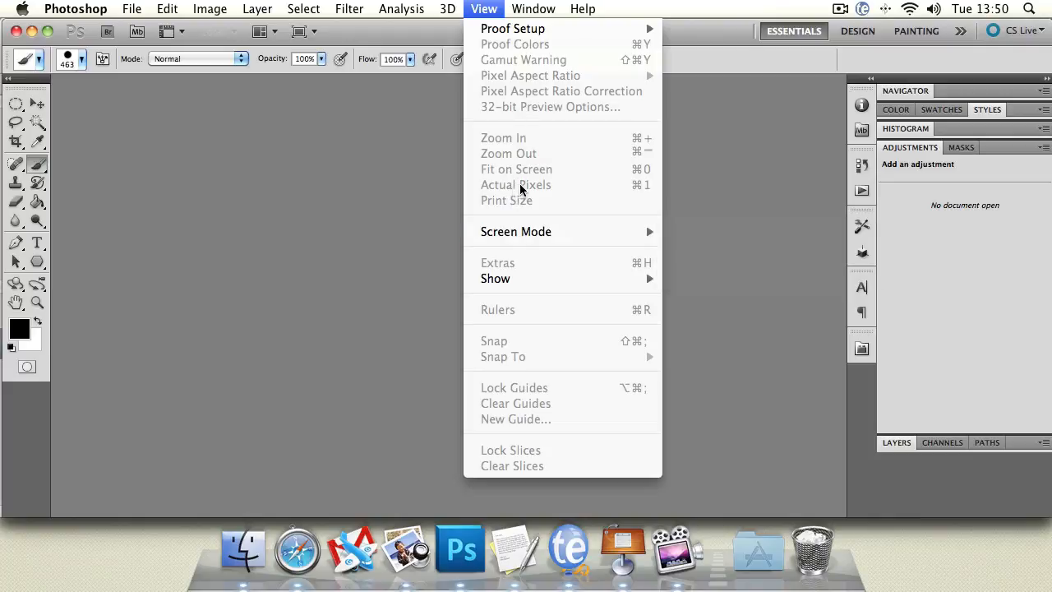
mouse_move(534, 7)
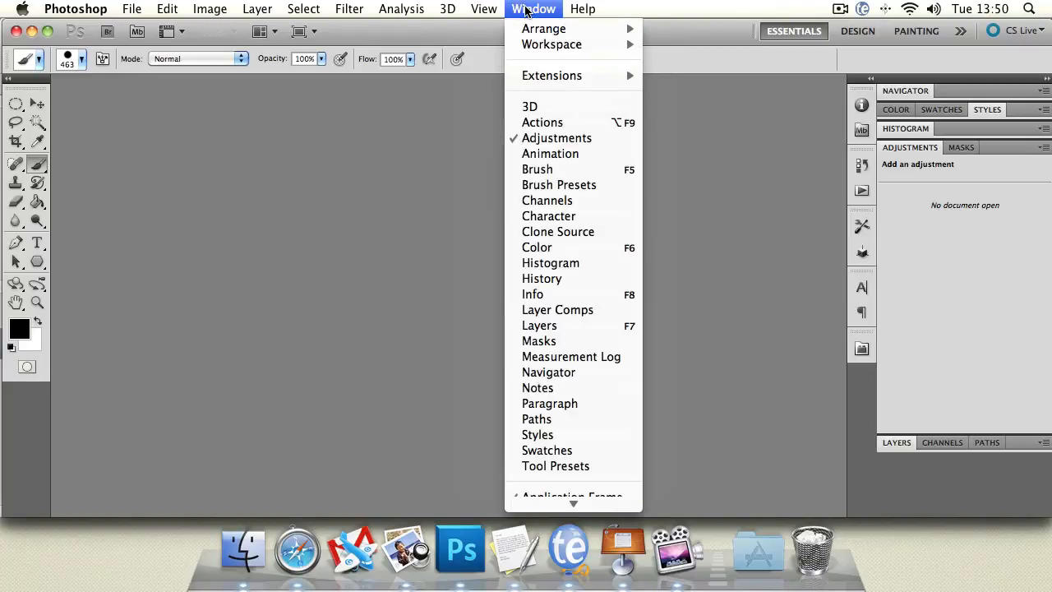
mouse_move(568, 8)
left_click(200, 158)
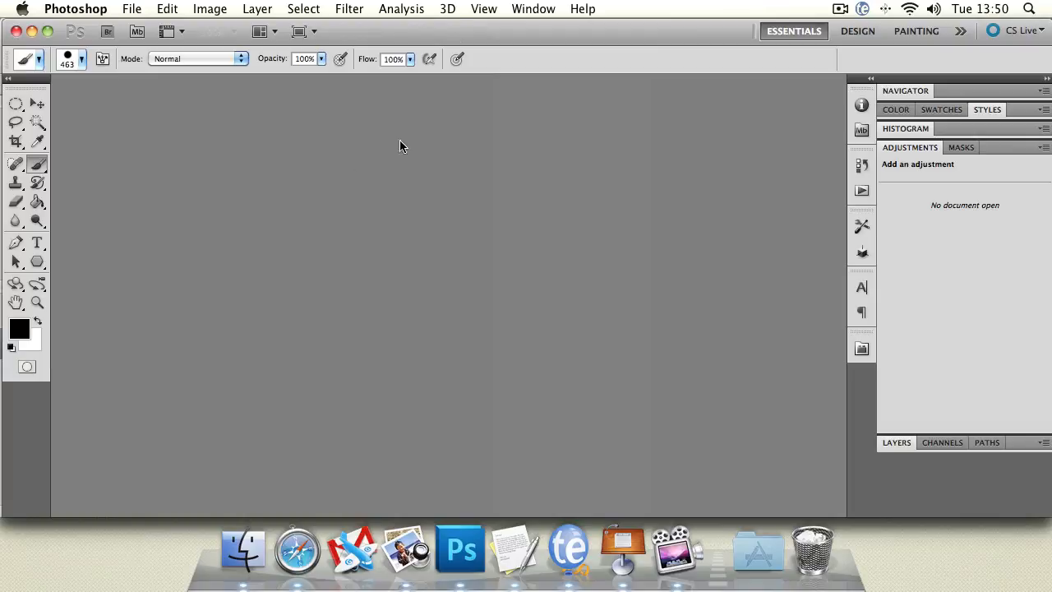
Examine the view extras, document arrangement layouts and screen mode options without changing any of them
left_click_drag(453, 33, 451, 33)
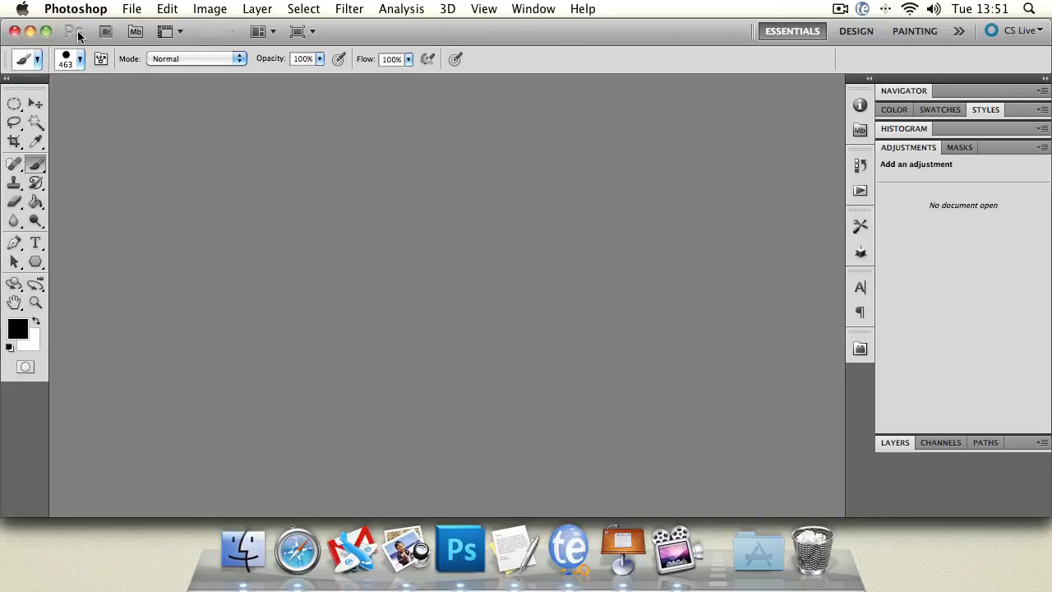
left_click(179, 34)
left_click(308, 171)
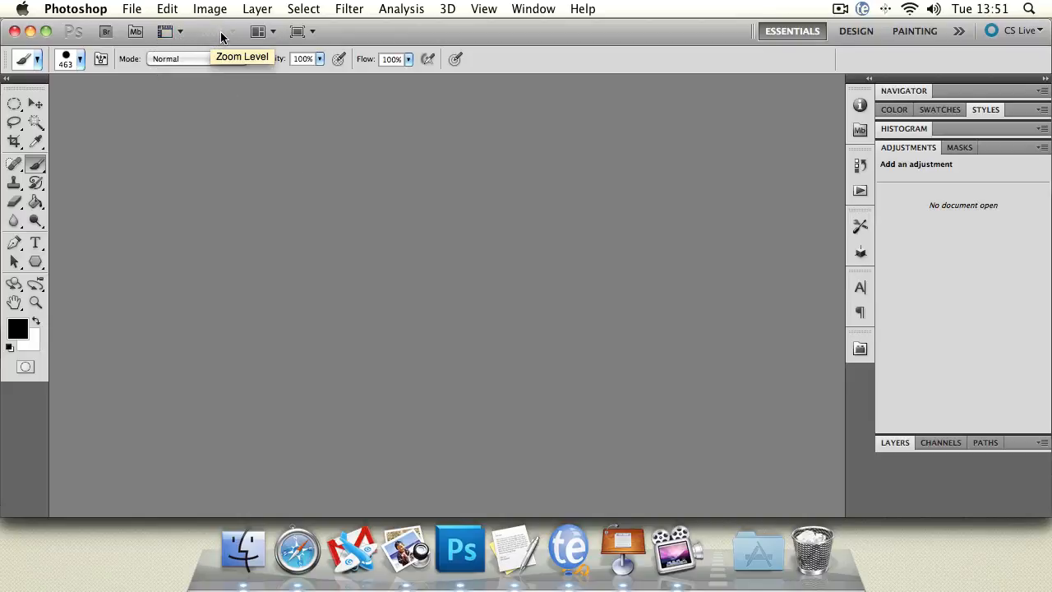
left_click(272, 36)
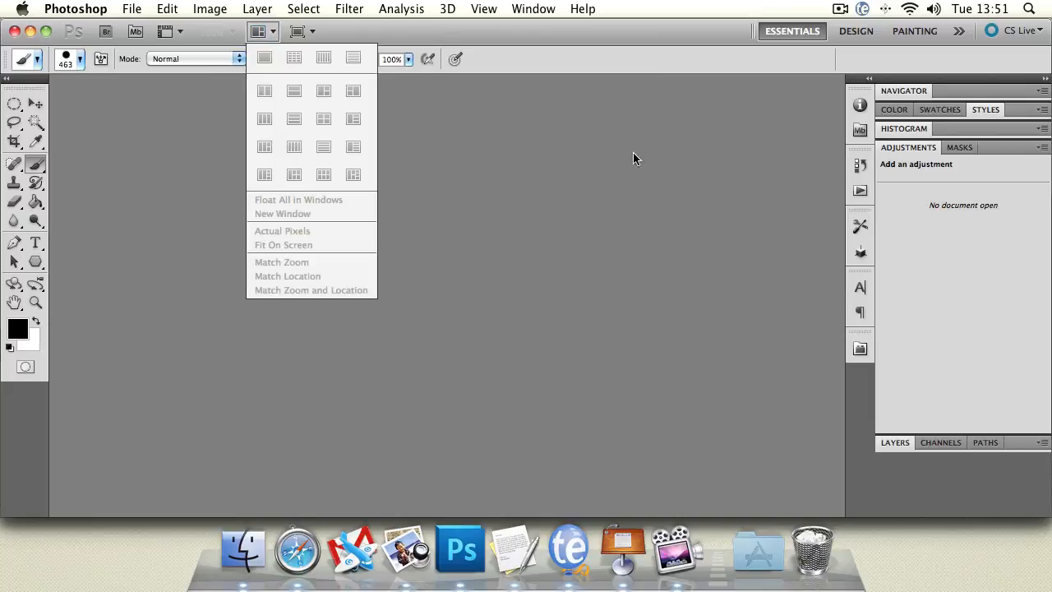
left_click(451, 157)
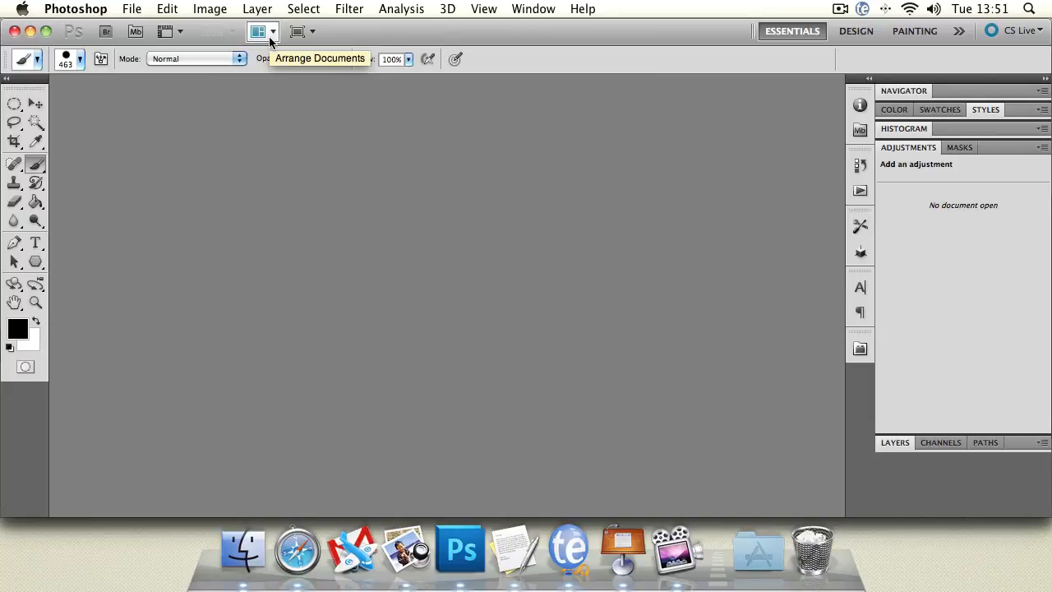
left_click(312, 35)
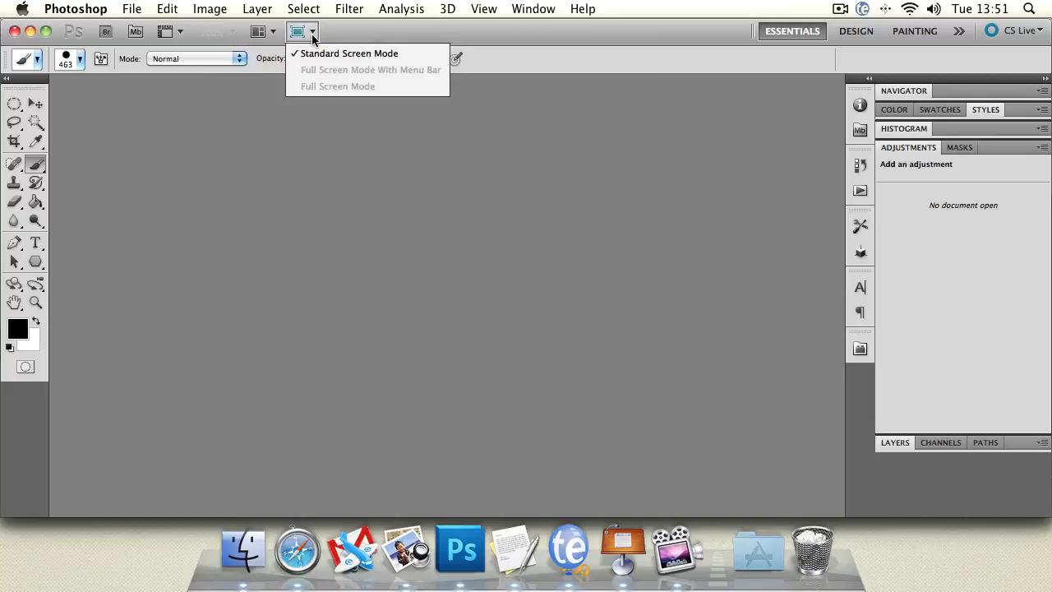
left_click(460, 31)
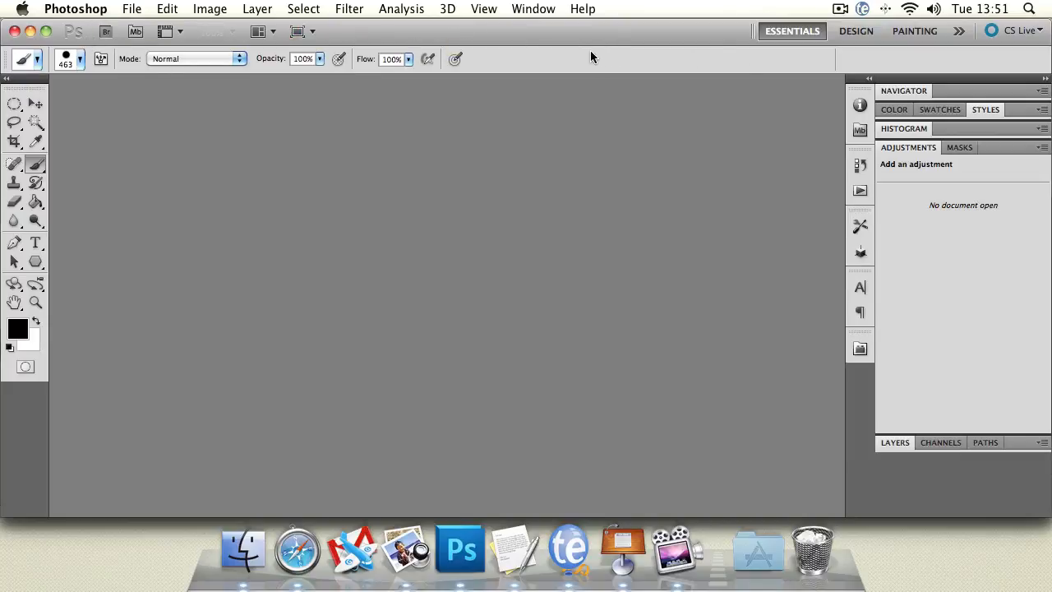
Create a new blank document with the settings already proposed
left_click(131, 10)
left_click(144, 29)
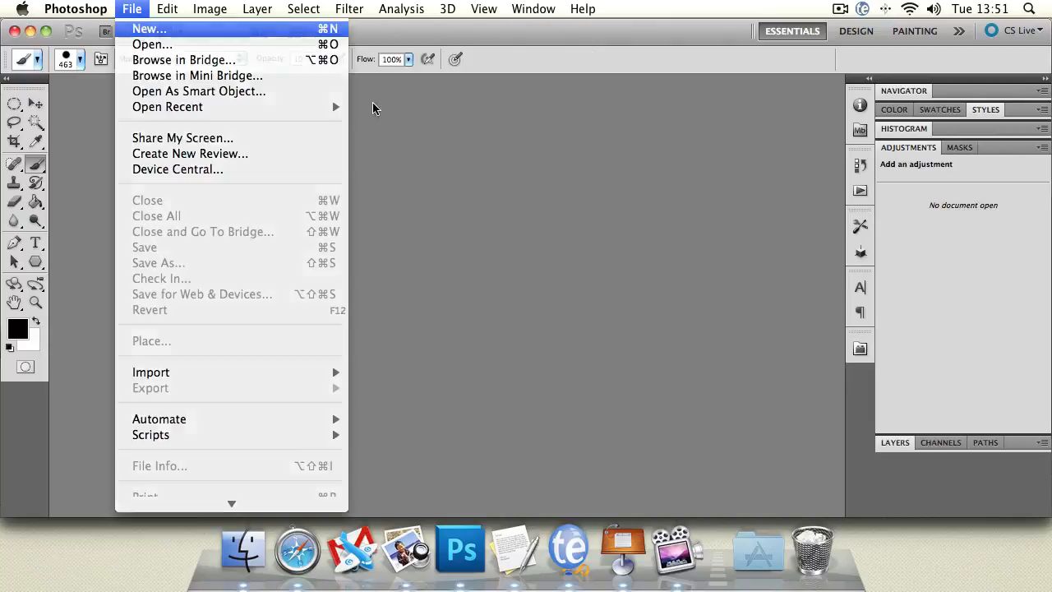
left_click(631, 149)
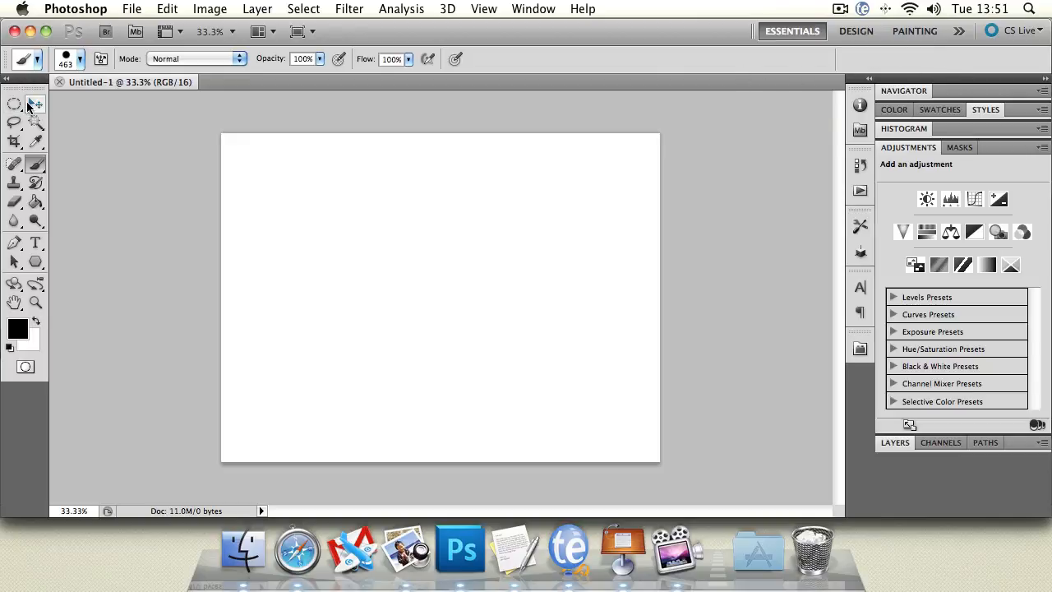
Activate the Clone Stamp, Move, Elliptical Marquee, Lasso, Magic Wand and Blur tools one after another to compare their options
left_click(13, 182)
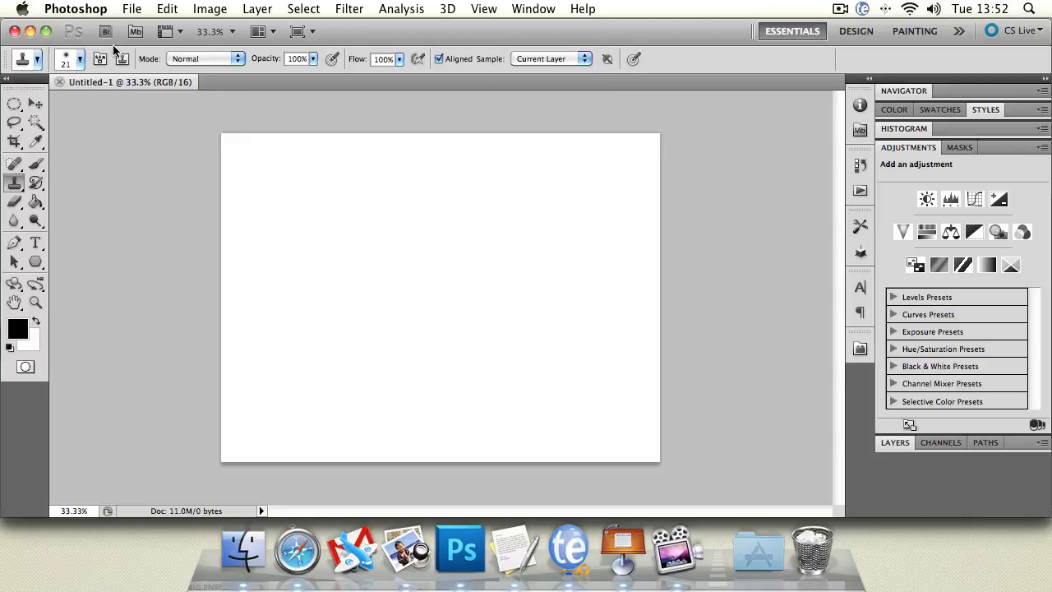
left_click(35, 102)
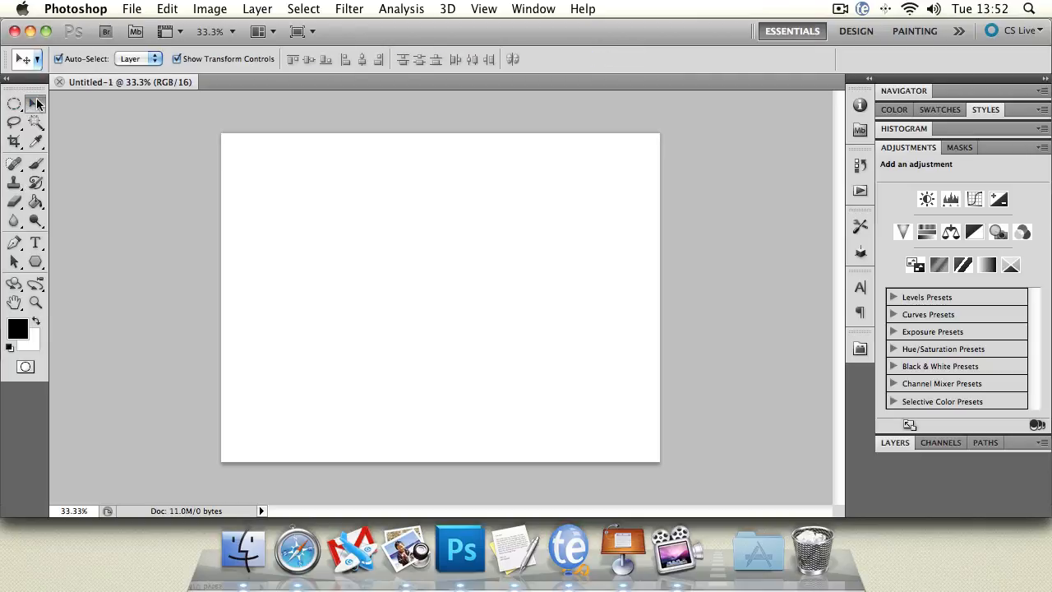
left_click(14, 104)
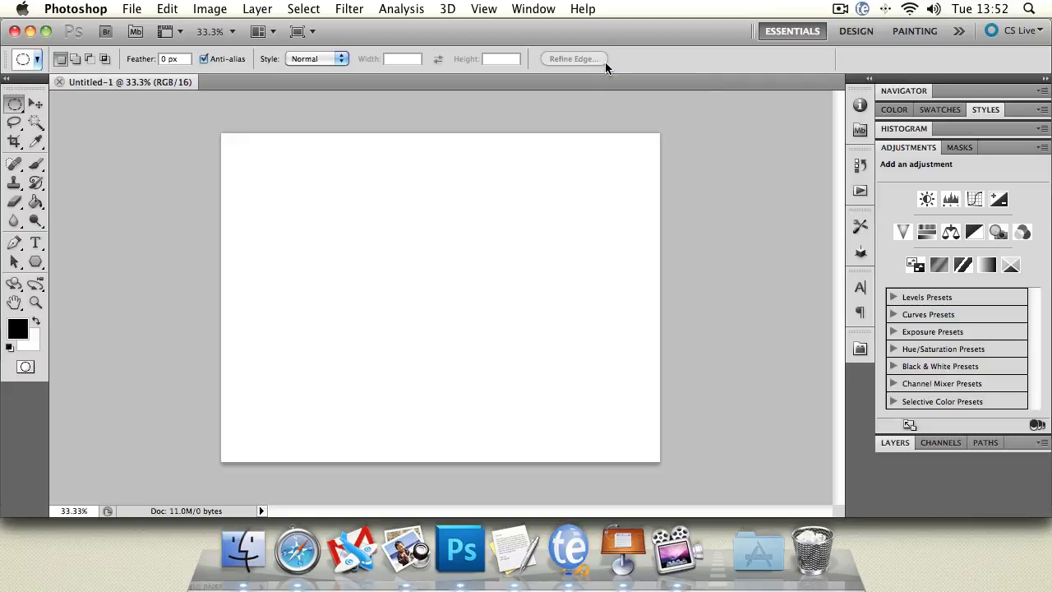
left_click(34, 106)
left_click(16, 124)
left_click(36, 124)
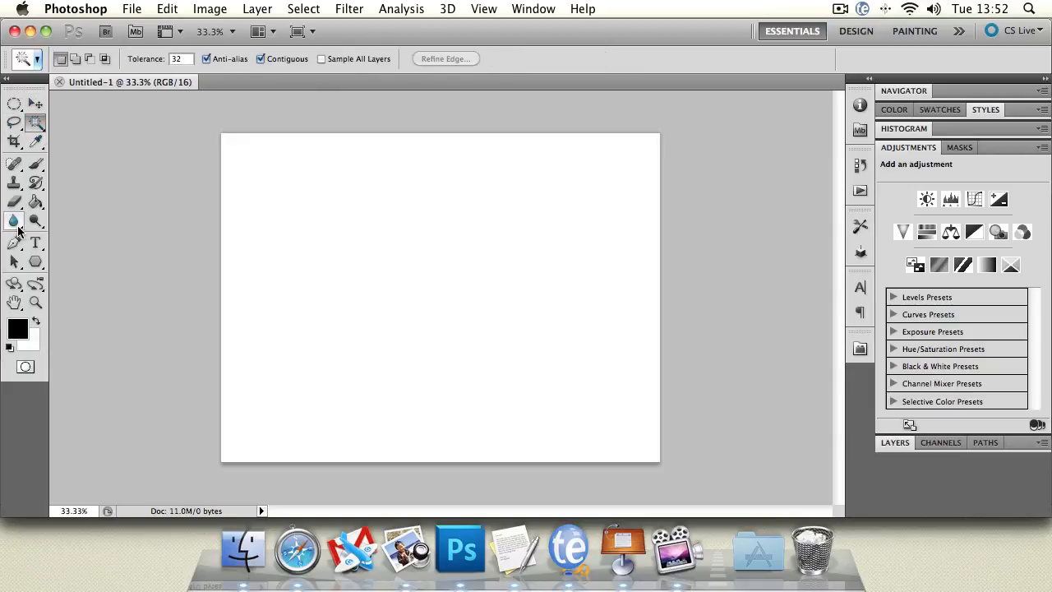
left_click(15, 222)
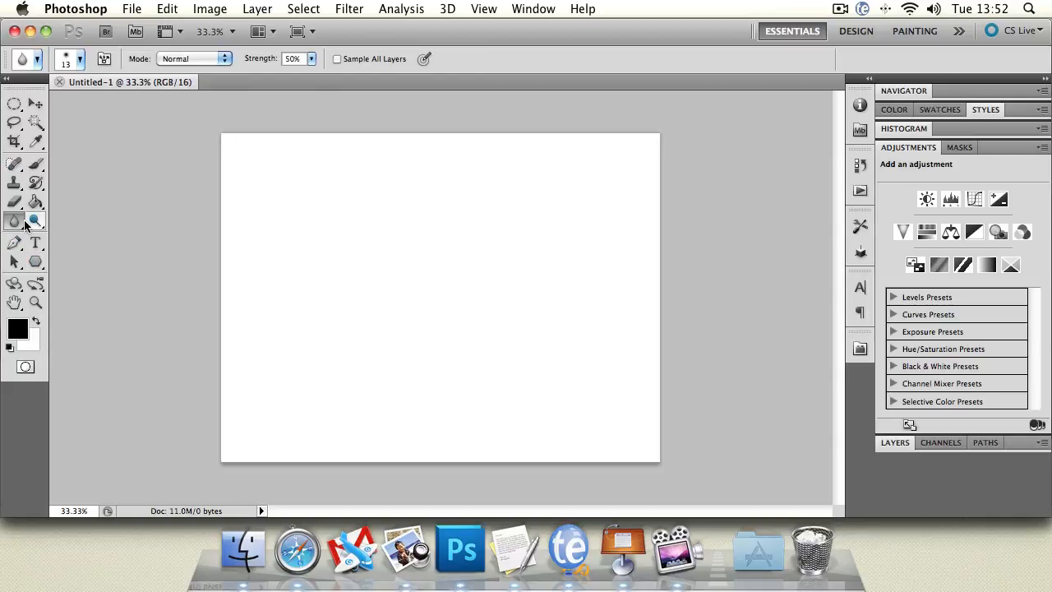
Replace the displayed marquee, crop and eyedropper tools with the Rectangular Marquee, Slice and Count tools from their groups
left_click(20, 108)
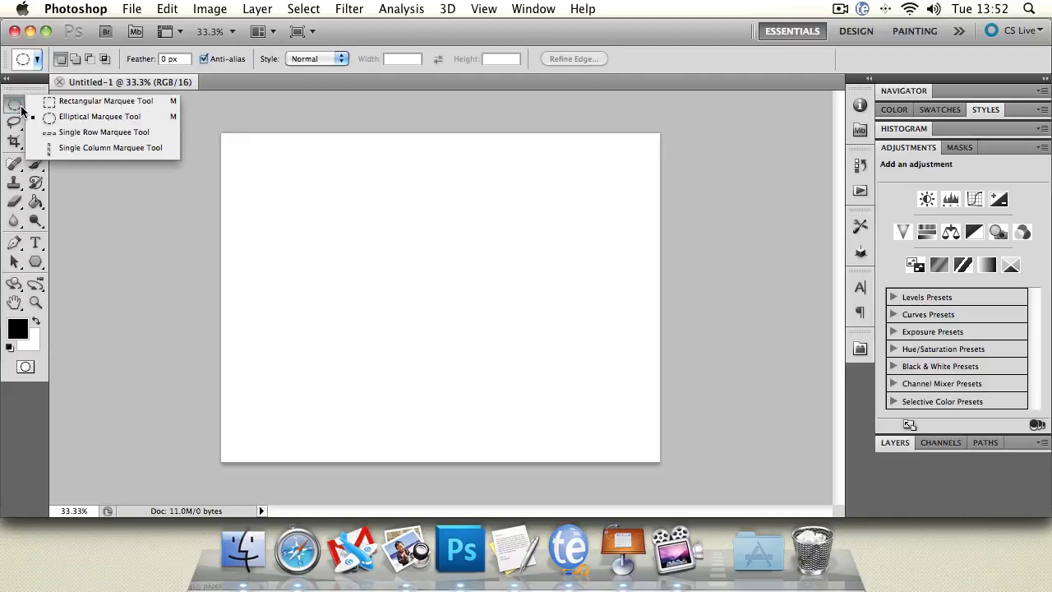
left_click(96, 106)
left_click(14, 146)
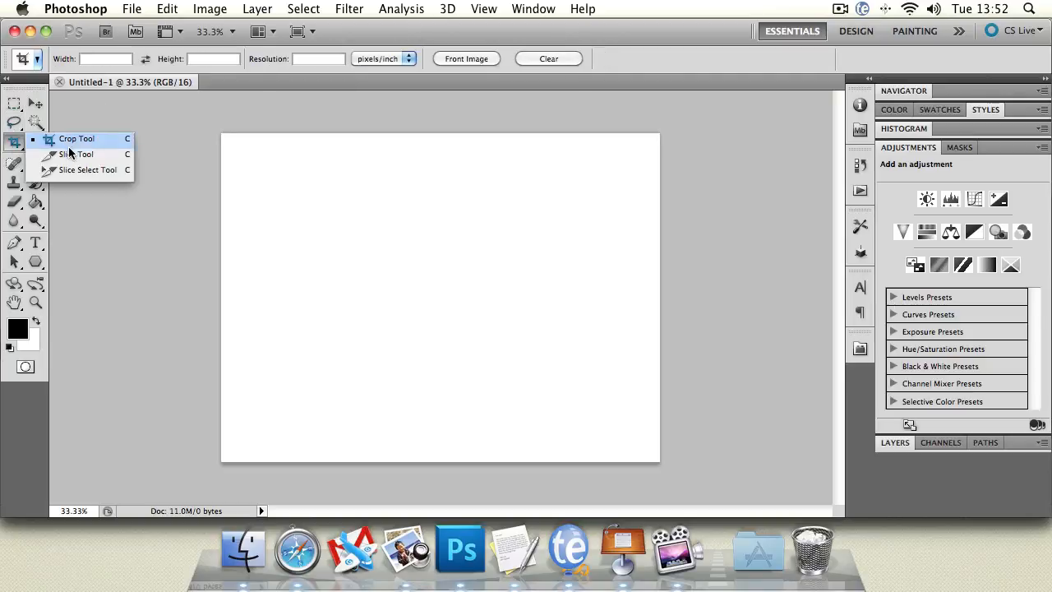
left_click(66, 155)
left_click(36, 142)
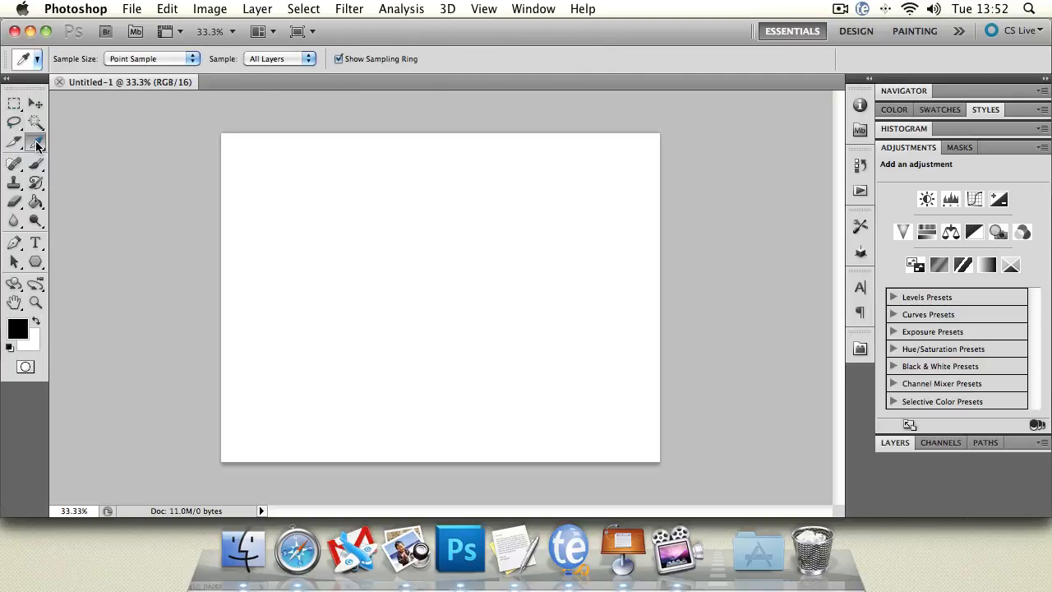
left_click(75, 202)
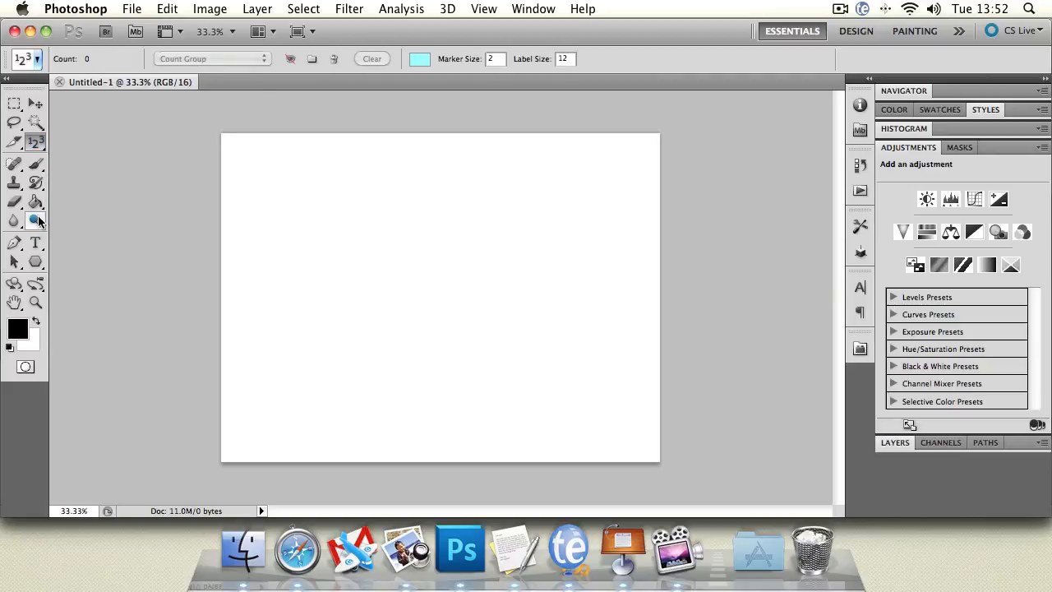
Activate the Dodge, path selection and Pen tools in turn, and collapse the toolbox to a single column
left_click(36, 220)
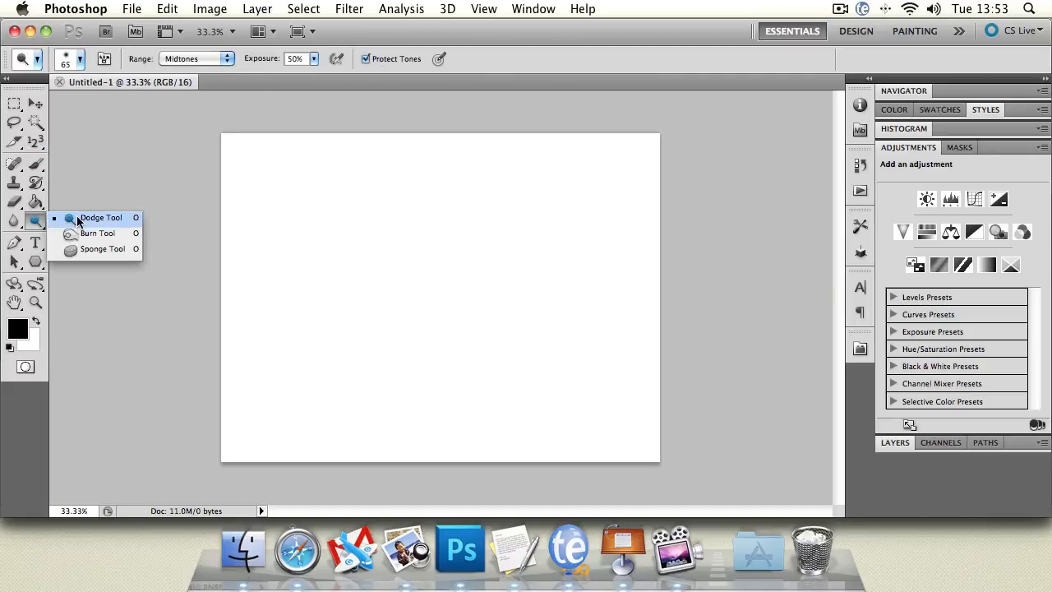
left_click(99, 218)
left_click(14, 261)
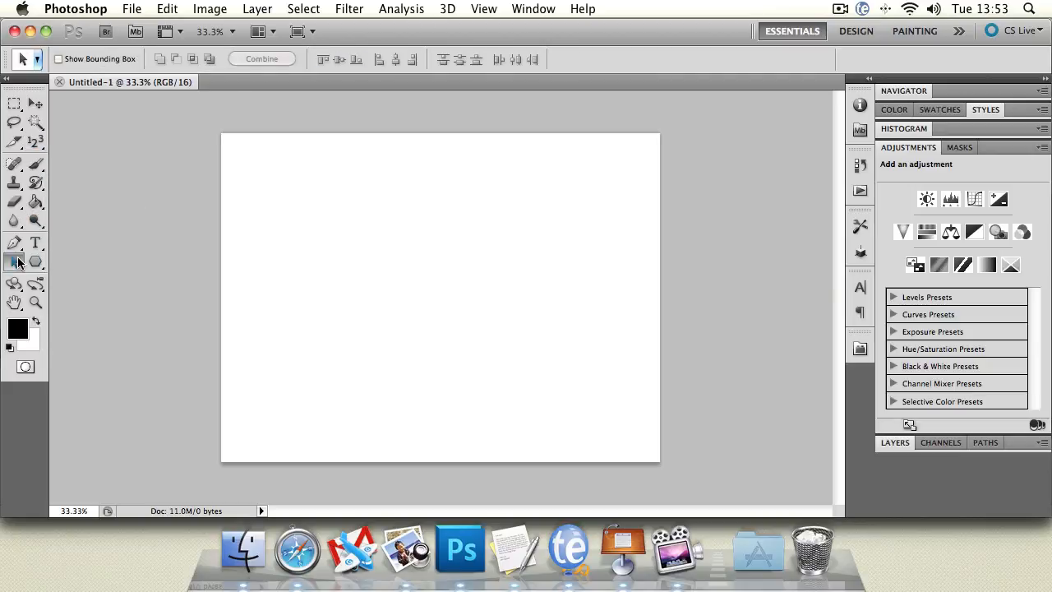
left_click(56, 276)
left_click(14, 243)
left_click(57, 244)
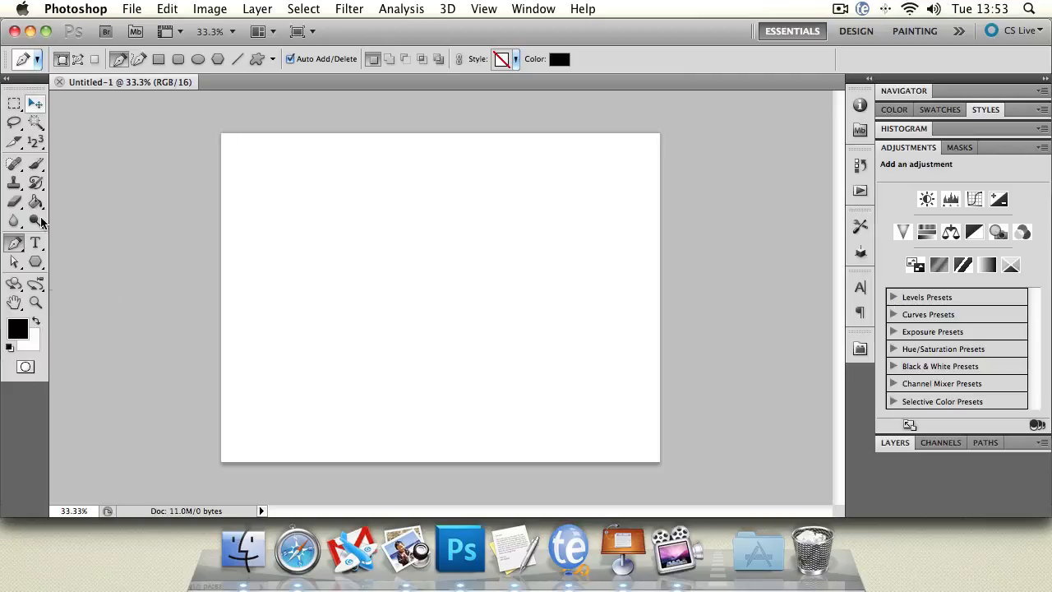
left_click(9, 78)
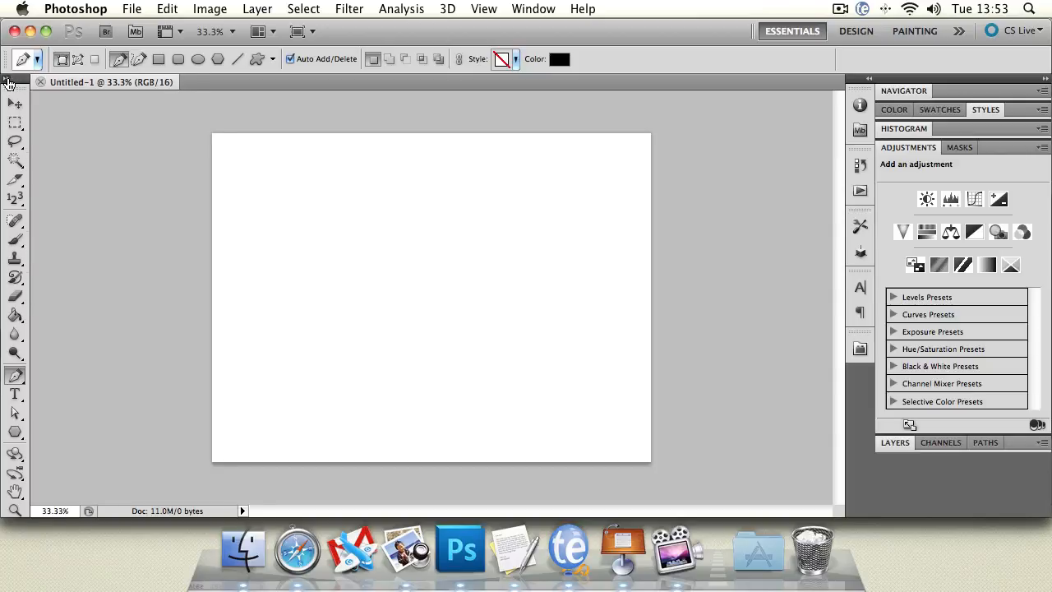
Expand the toolbox to two columns and expand the Color and Navigator panels
left_click(8, 79)
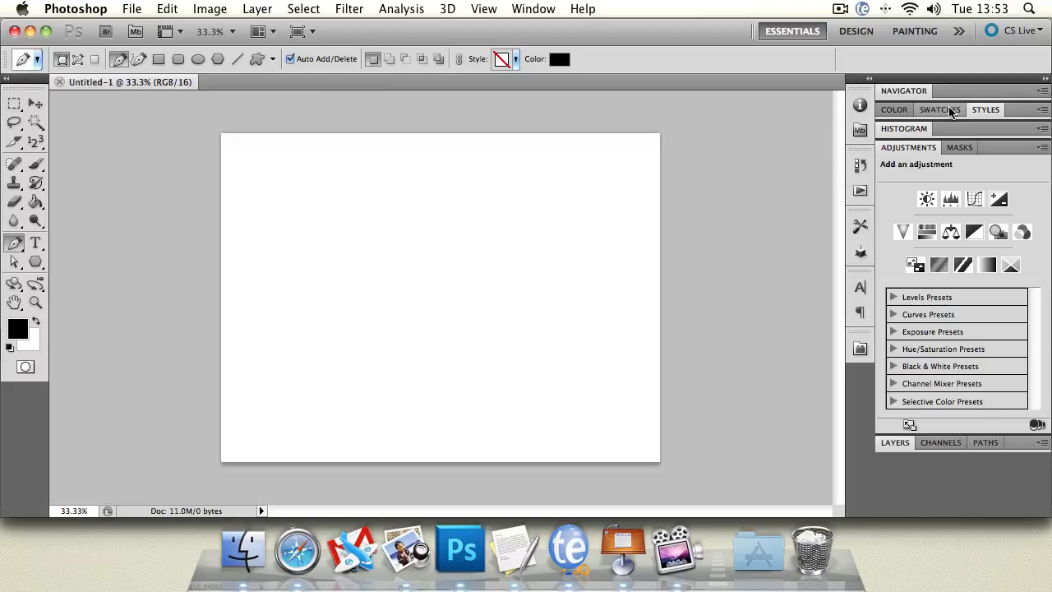
left_click(906, 117)
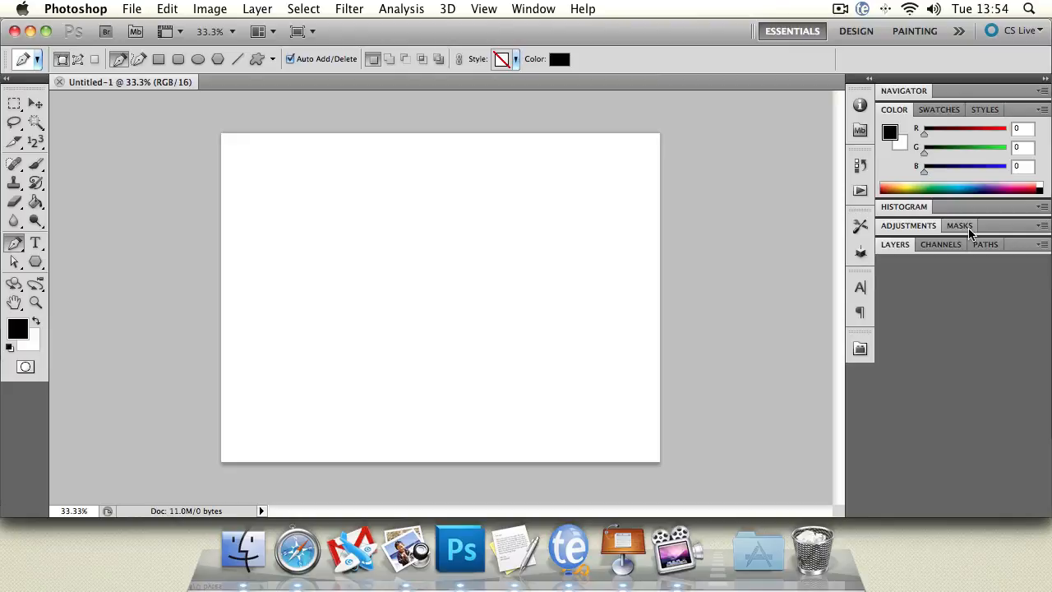
left_click(907, 91)
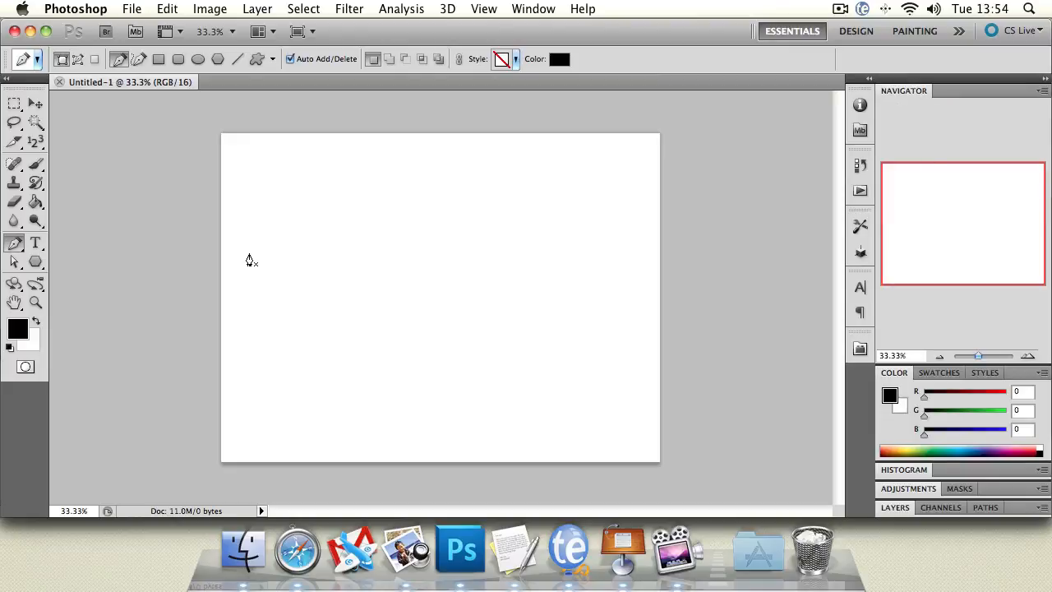
Paint a thick black U-shaped brush stroke across the canvas, and zoom out to 21.22% using the Navigator
left_click(35, 164)
mouse_move(411, 231)
left_mouse_down()
mouse_move(605, 301)
mouse_move(608, 284)
left_mouse_up()
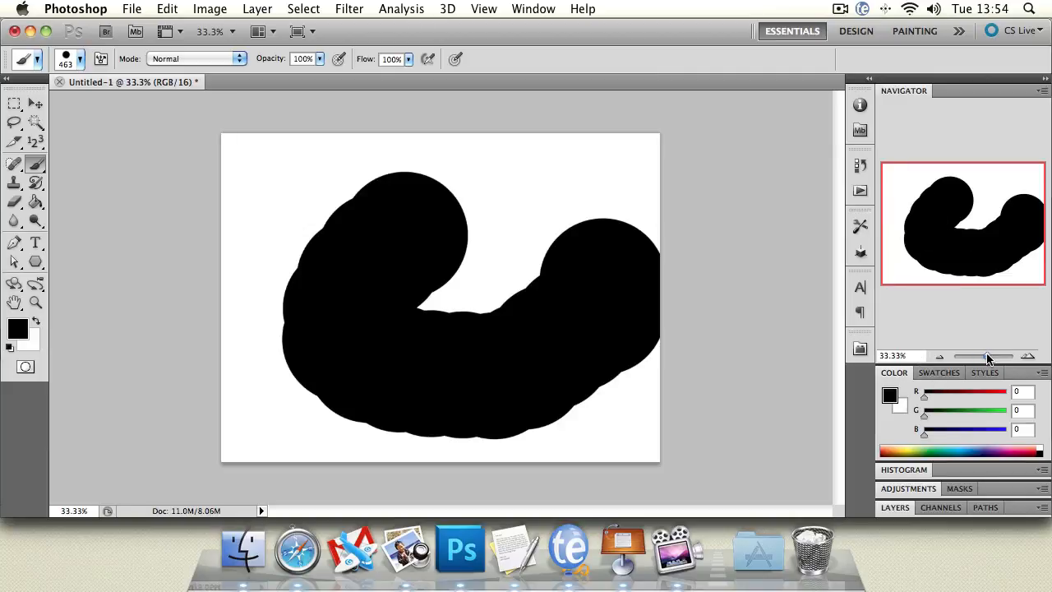
mouse_move(989, 358)
left_mouse_down()
mouse_move(1008, 358)
mouse_move(968, 358)
mouse_move(977, 358)
left_mouse_up()
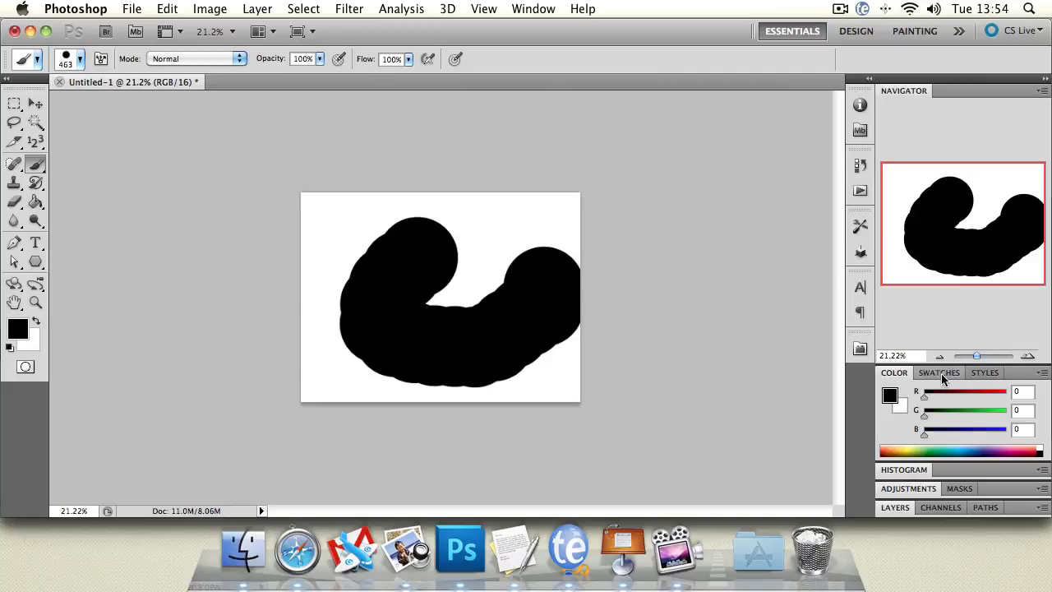
Mix an olive foreground color of R 117, G 107, B 0, and expand the Layers panel
left_click_drag(924, 397, 959, 416)
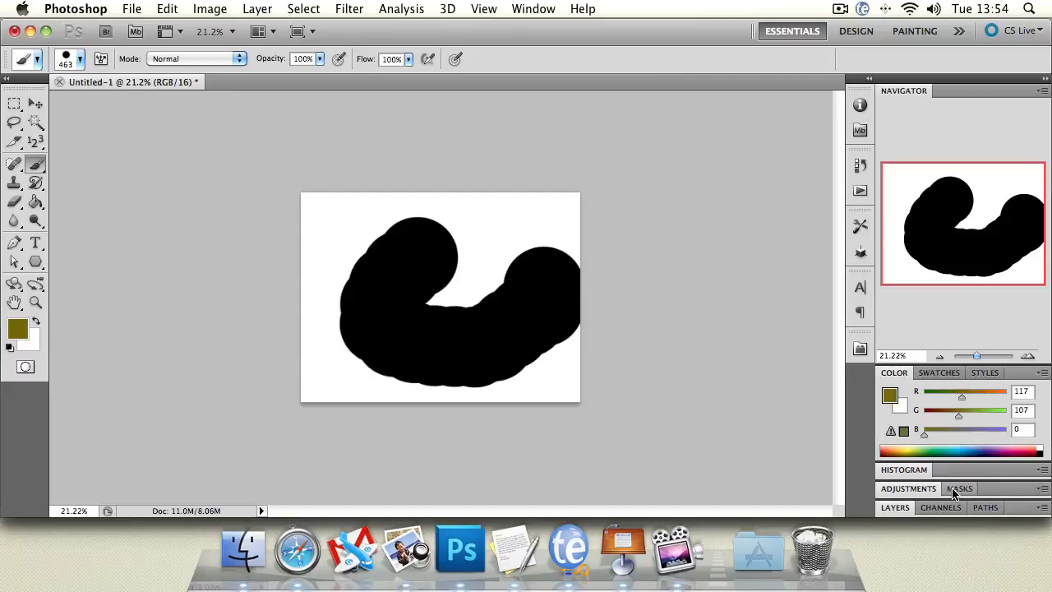
left_click(894, 508)
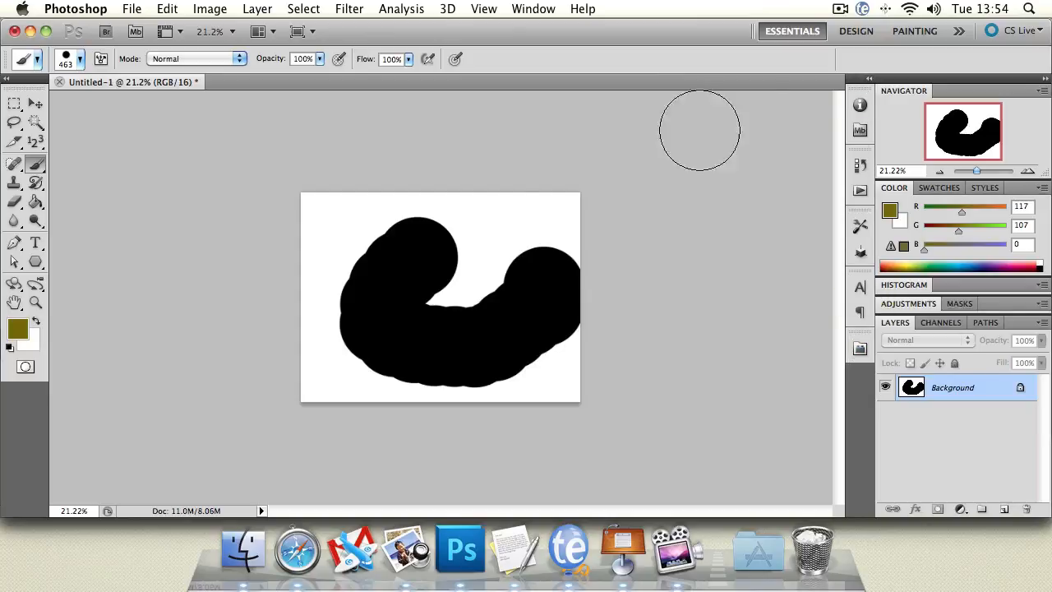
Open the Character settings, look at the Paragraph settings beside them, and return to Character
left_click(861, 287)
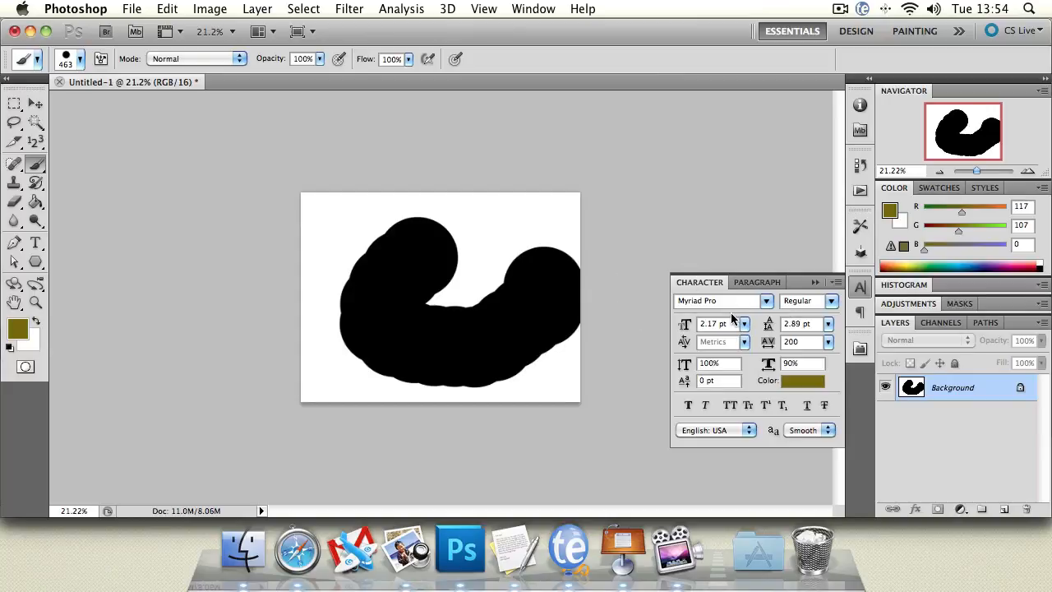
left_click(757, 282)
left_click(699, 282)
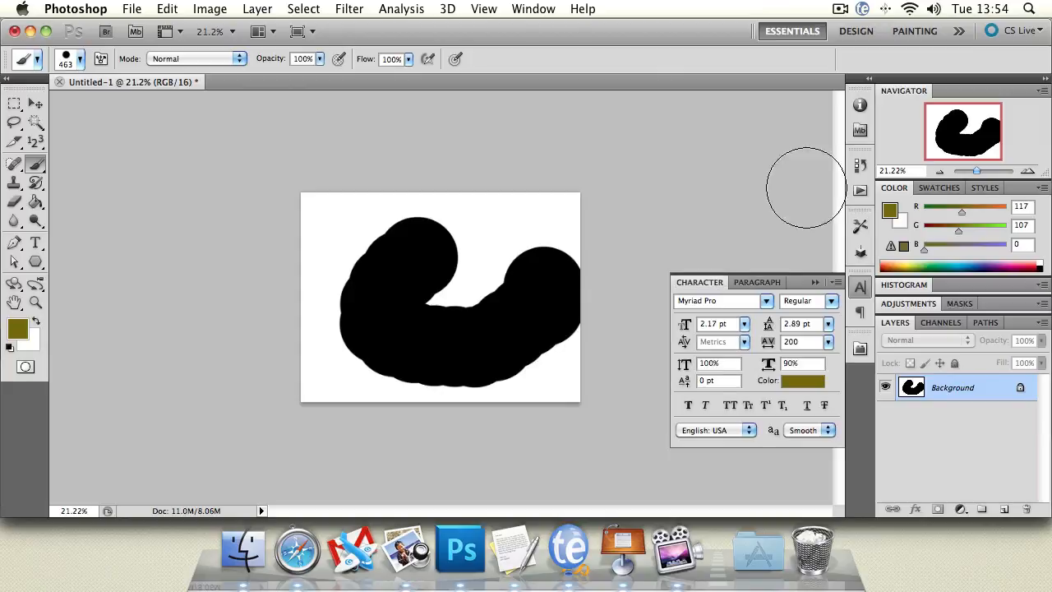
Show the Actions list, switch to History, and dock the History and Actions group below the Color panel
left_click(861, 189)
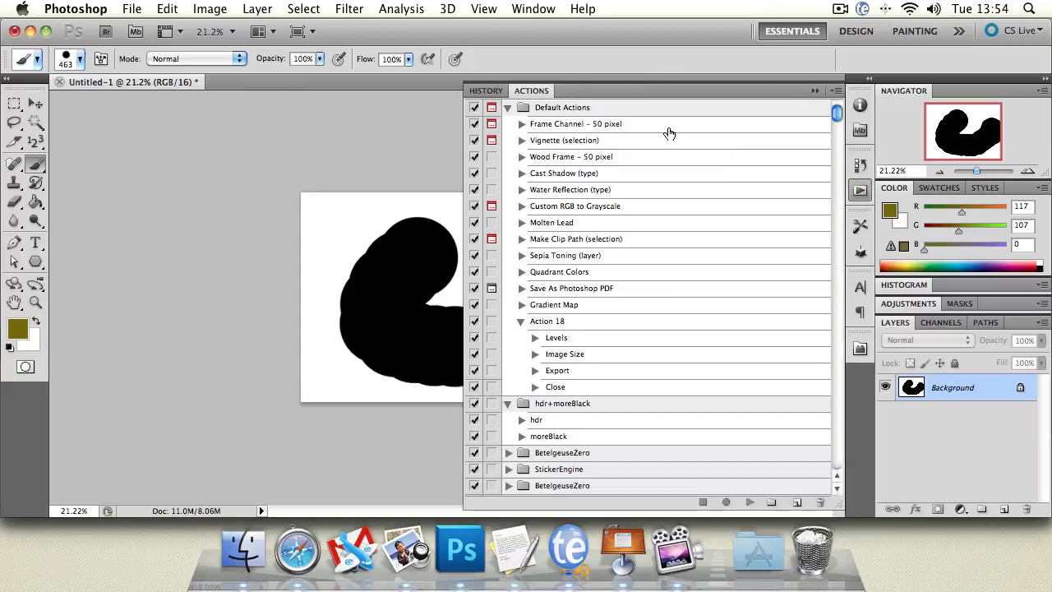
left_click(485, 91)
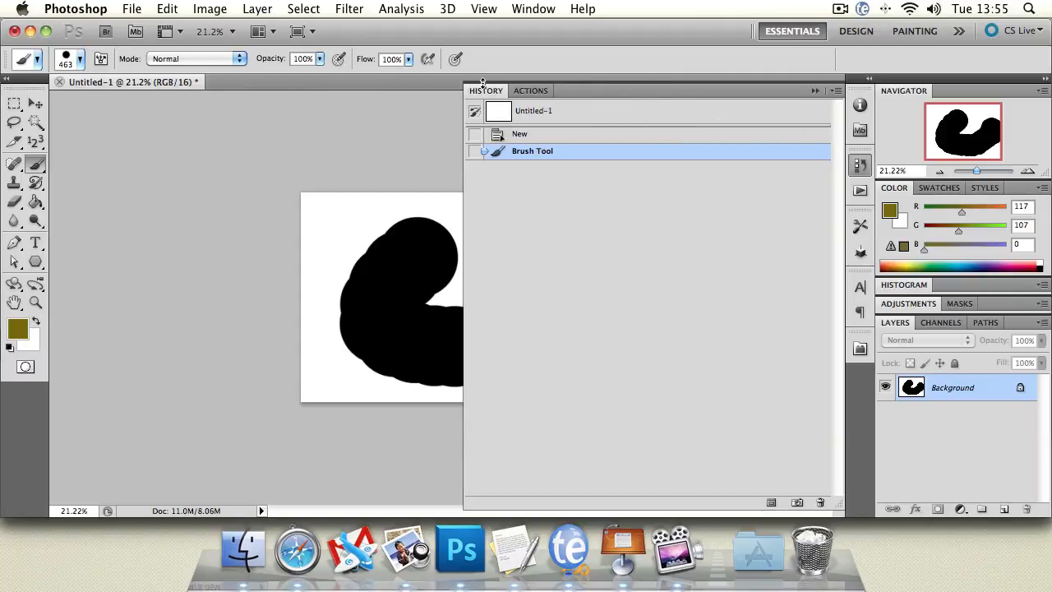
left_click_drag(600, 82, 992, 272)
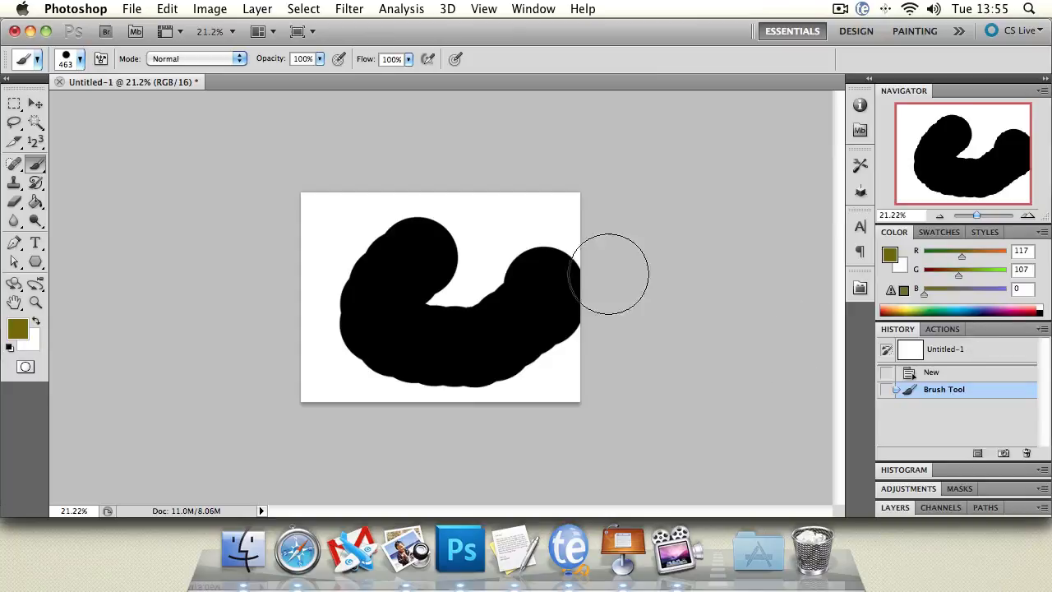
Step back through the history to the New state and the initial snapshot, and return to the Brush Tool state
left_click(958, 374)
left_click(953, 389)
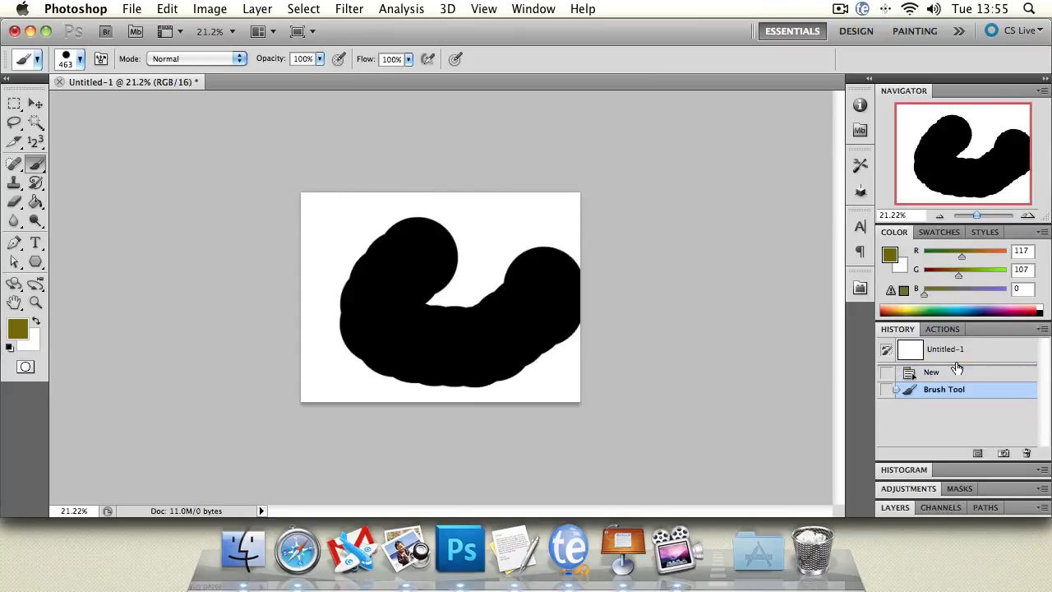
left_click(950, 352)
left_click(951, 375)
left_click(952, 389)
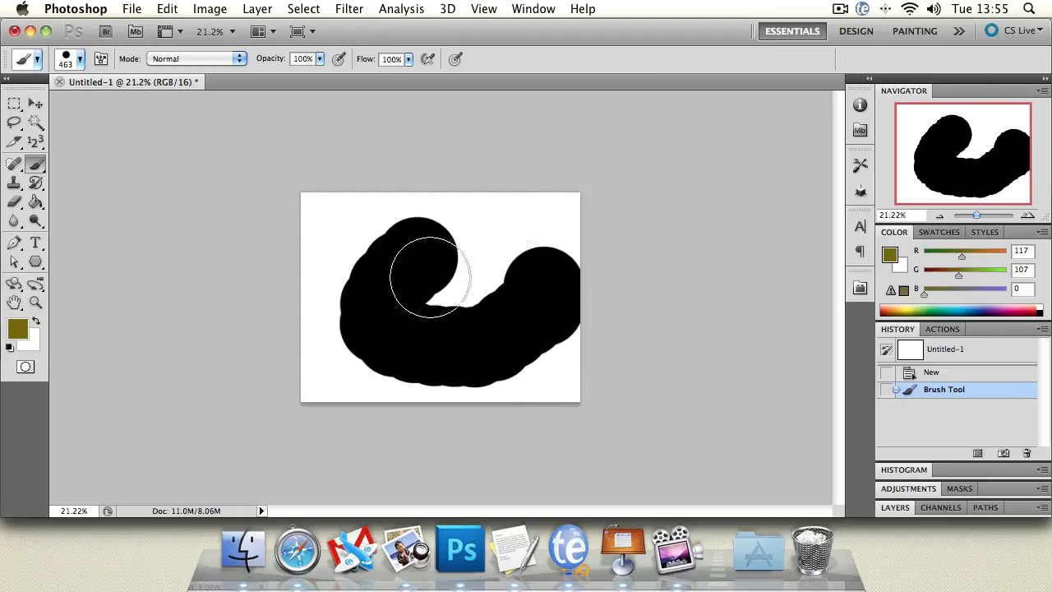
Magnify the document to 100% and zoom back out to 33.33%
double_click(35, 302)
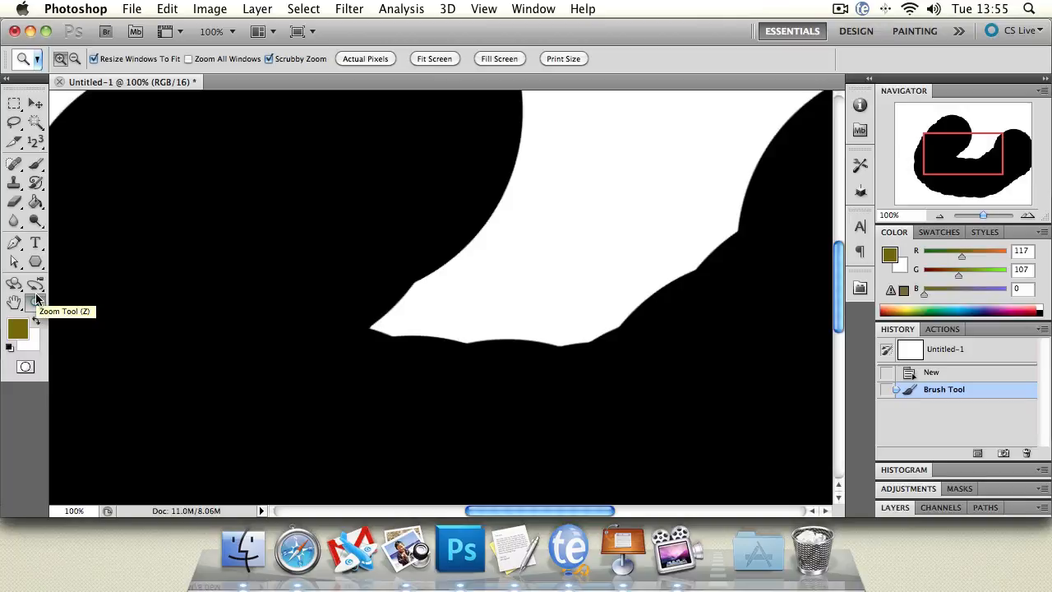
left_click(367, 323, "alt")
left_click(414, 335, "alt")
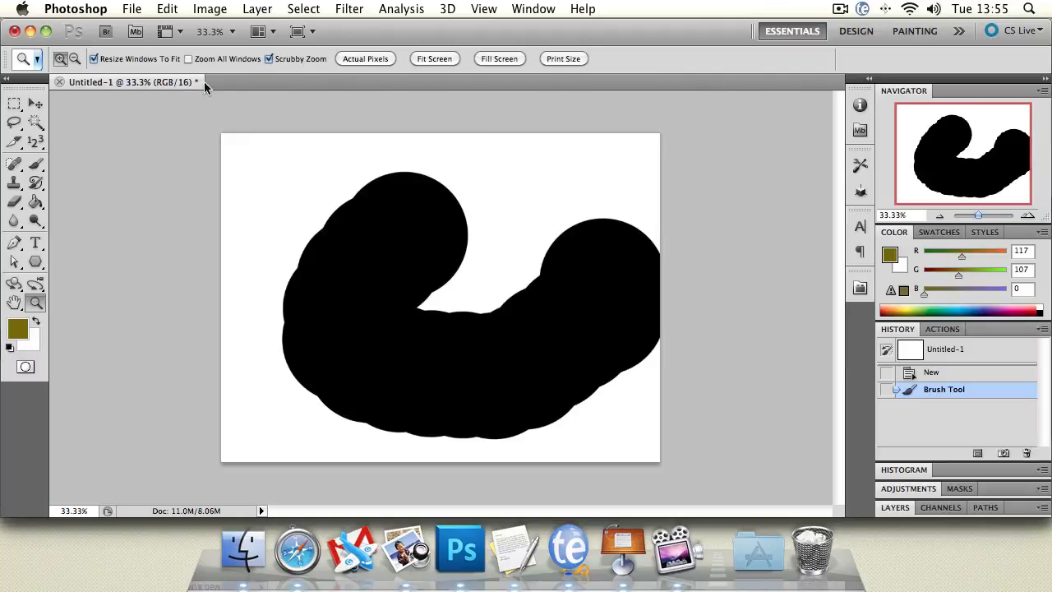
Create a second blank document with the settings already proposed
left_click(127, 8)
left_click(506, 124)
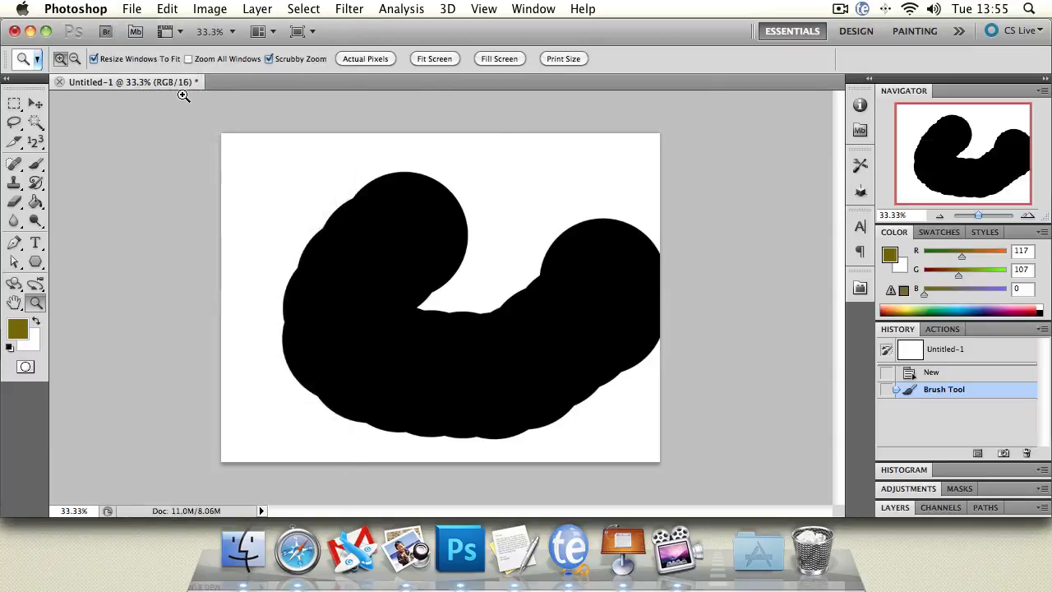
left_click(136, 9)
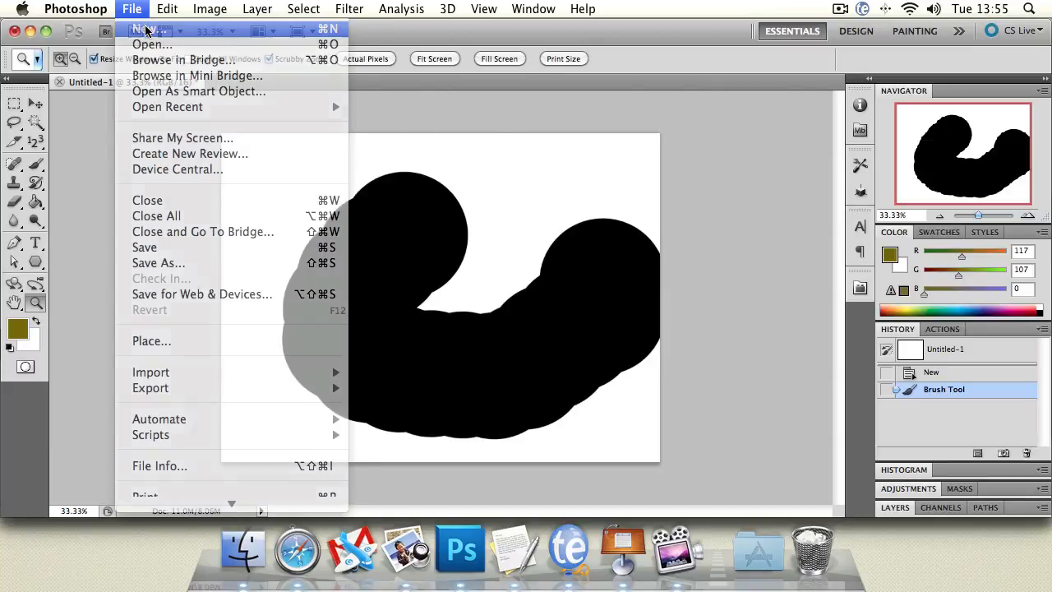
left_click(146, 30)
key("Return")
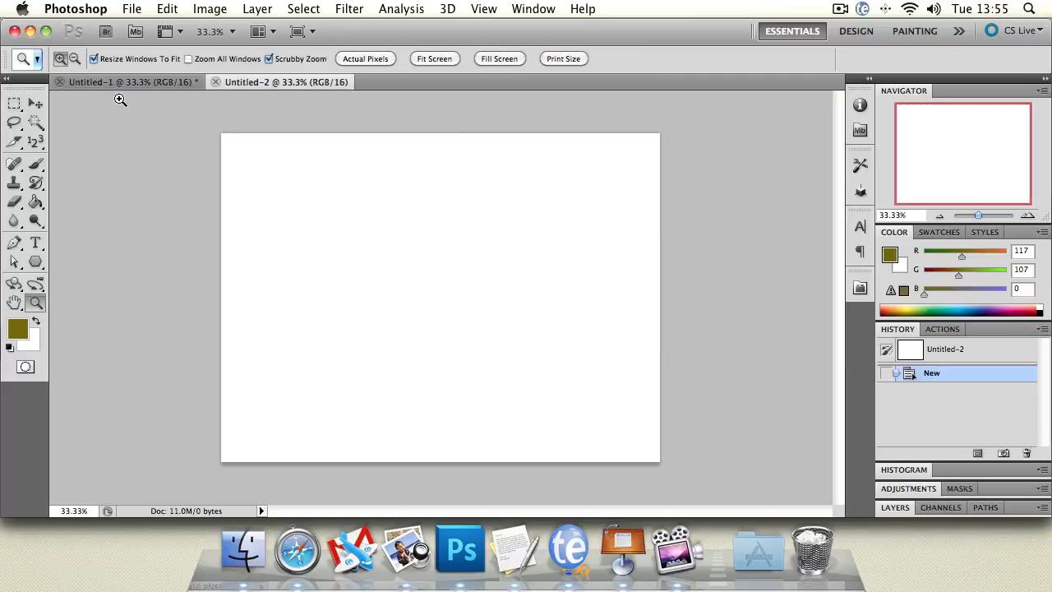
Switch back and forth between the two open documents, ending on the painted Untitled-1
left_click(112, 80)
left_click(235, 80)
left_click(169, 80)
left_click(255, 82)
mouse_move(141, 80)
left_mouse_down()
mouse_move(250, 85)
mouse_move(82, 82)
left_mouse_up()
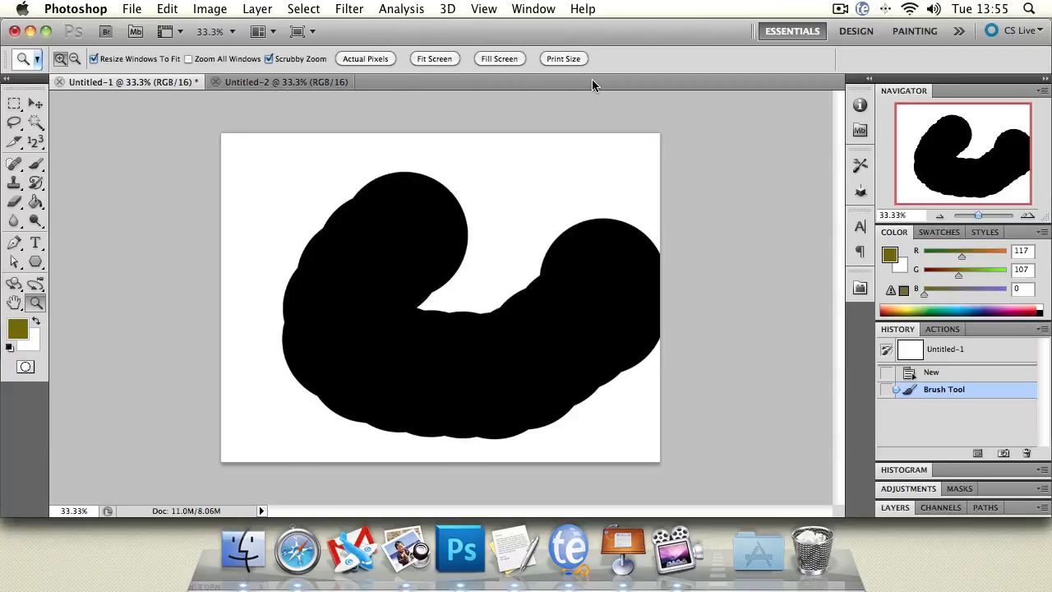
Switch to Keynote to show the lesson's presentation slides
left_click(623, 549)
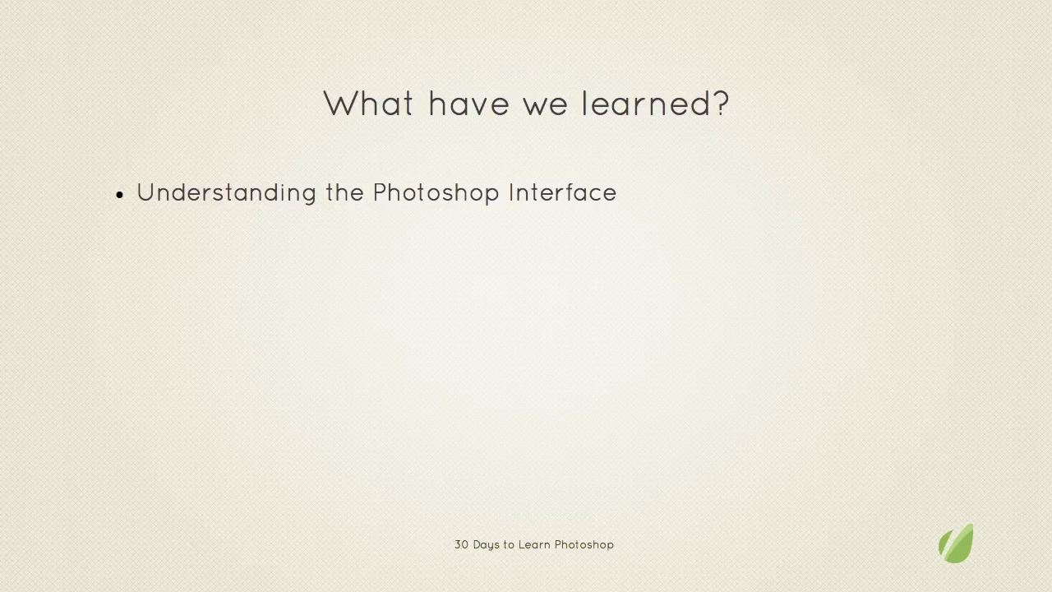